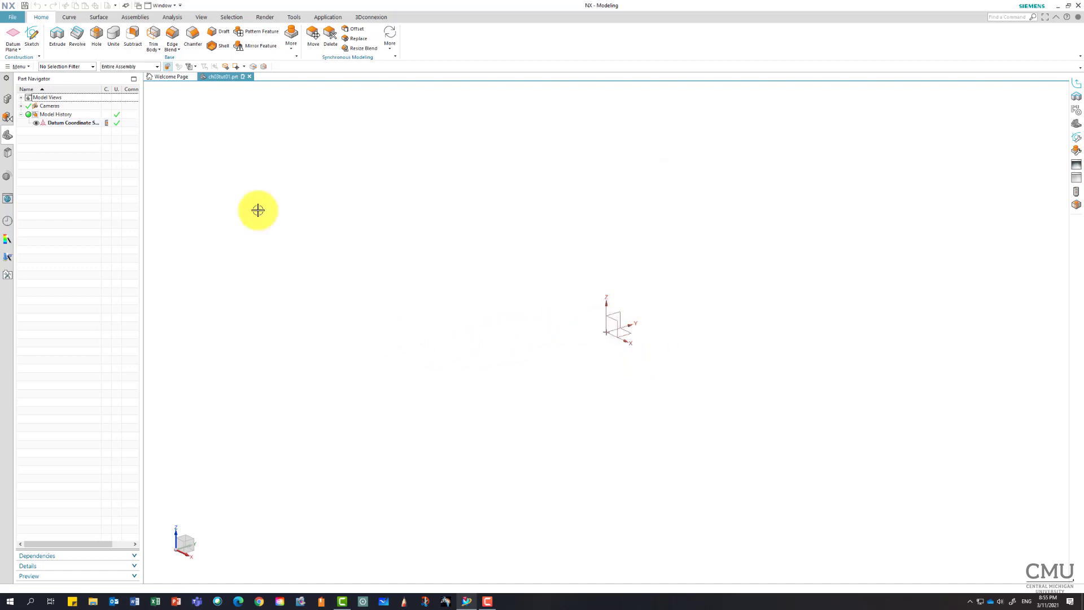
Create a sketch on the XZ plane of the datum coordinate system
click(34, 38)
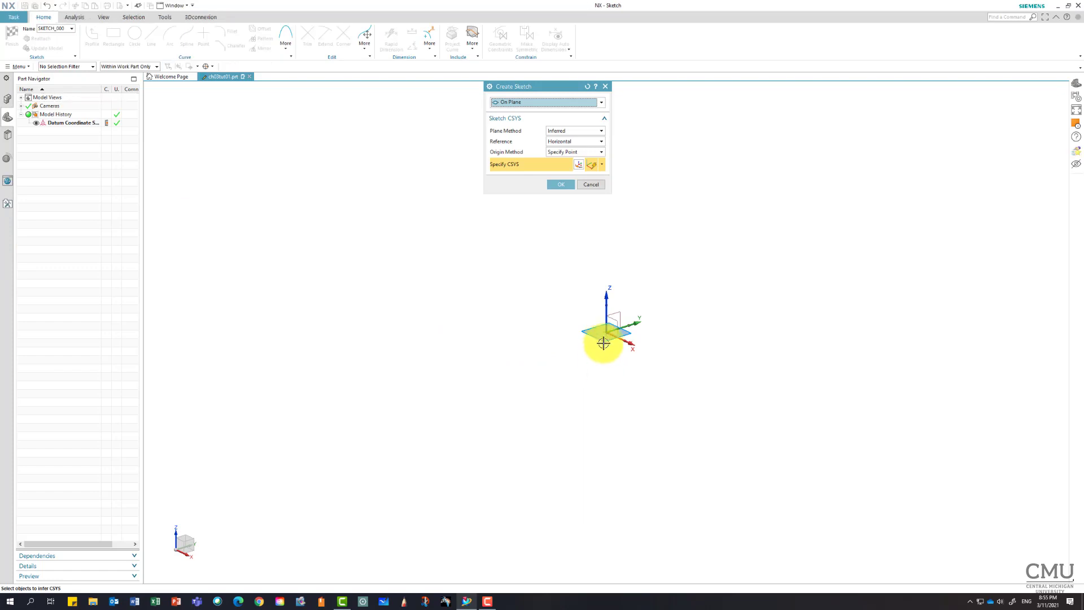
click(615, 320)
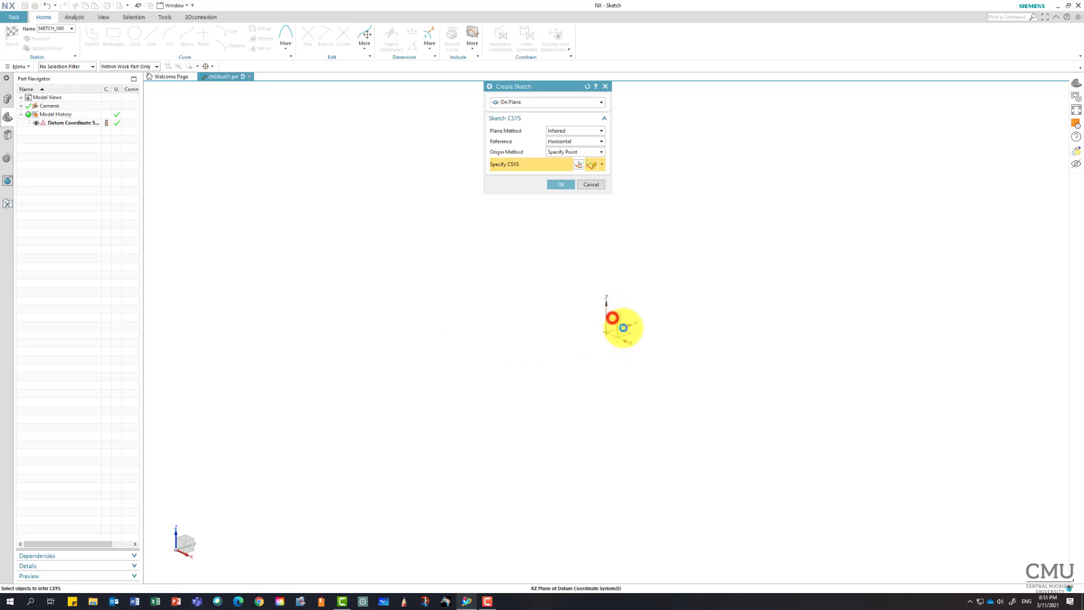
click(556, 185)
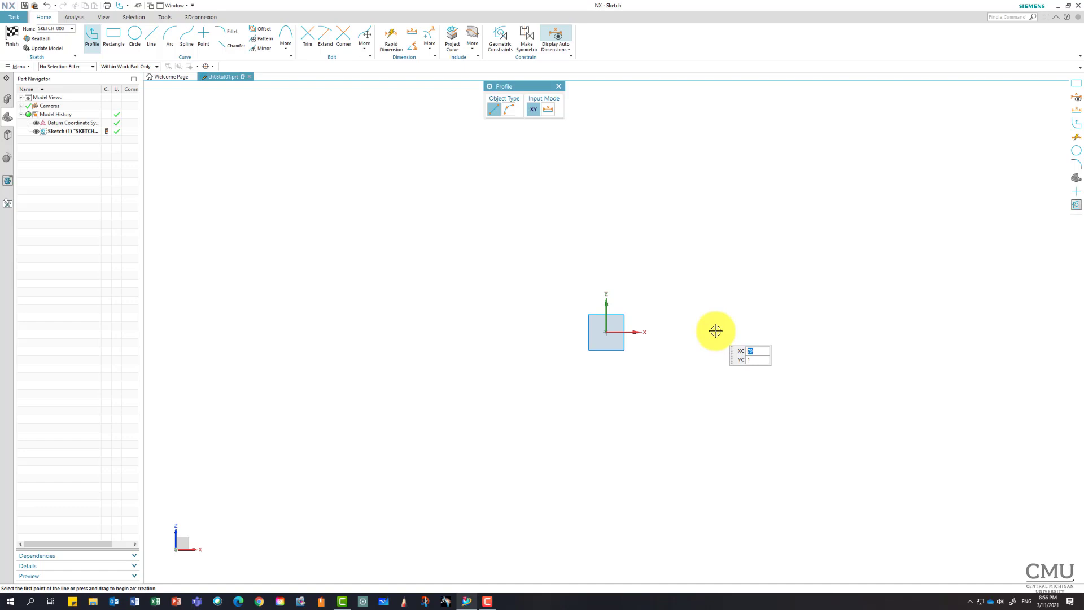
Draw the I-profile's bottom edge about 80 long from the origin, then its right side with a notch about 17 deep and 31 high
click(606, 333)
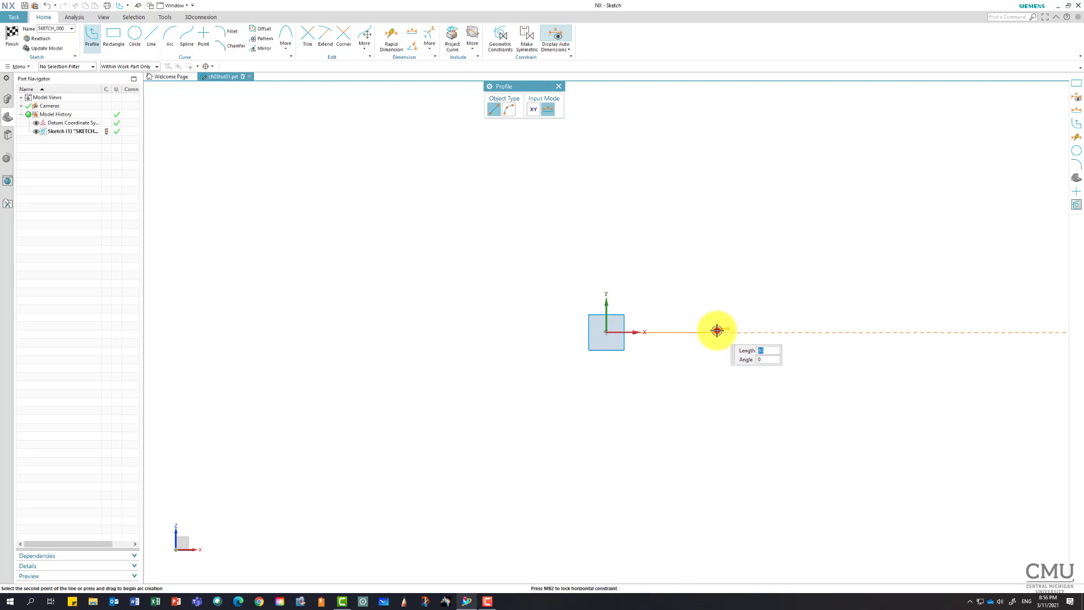
click(718, 331)
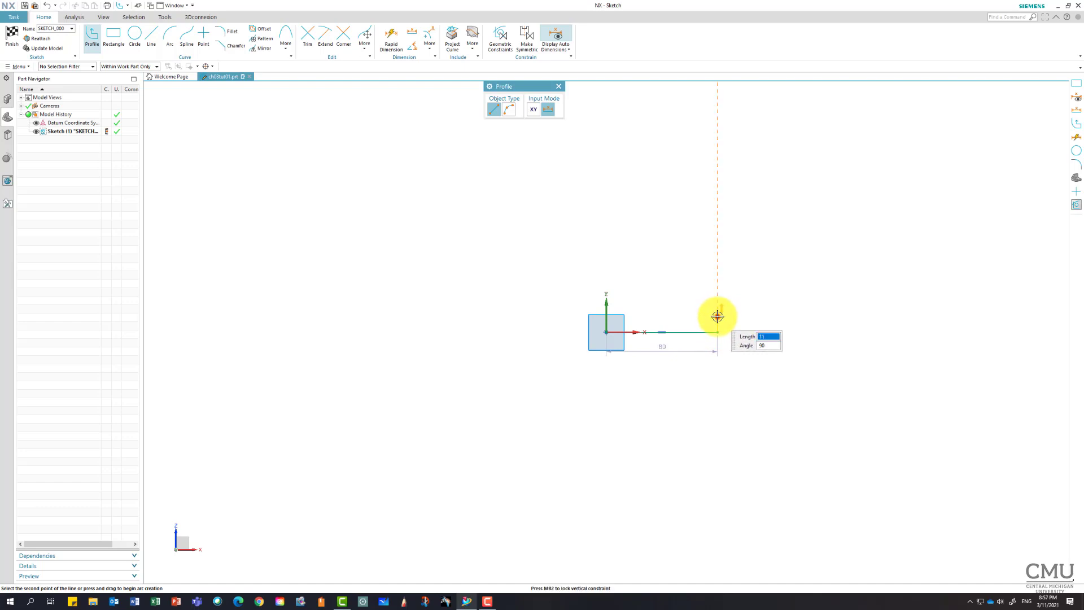
click(717, 317)
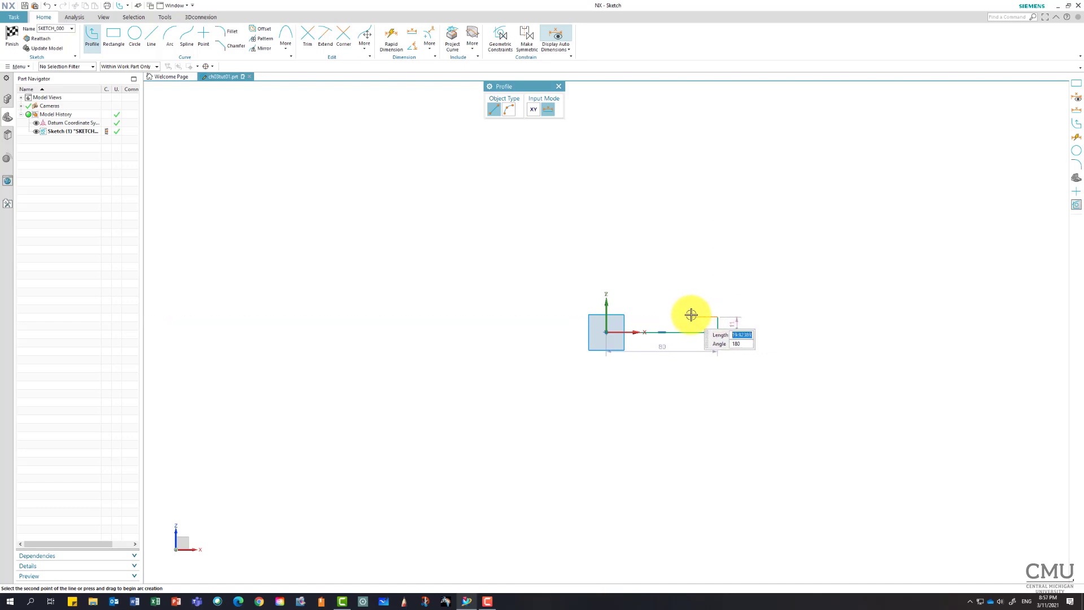
click(695, 315)
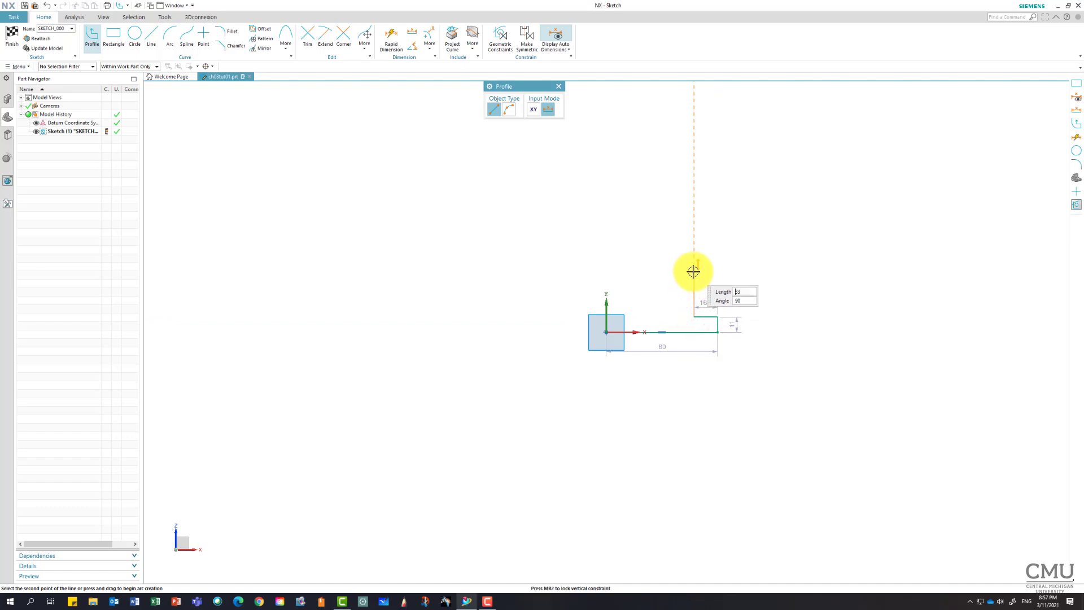
click(694, 274)
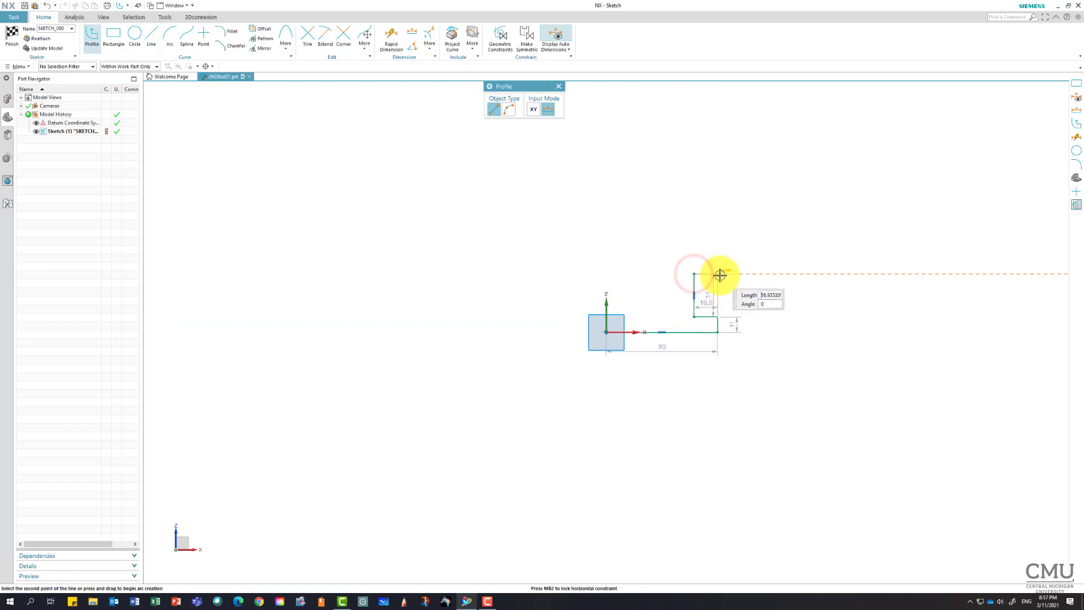
click(718, 273)
click(718, 257)
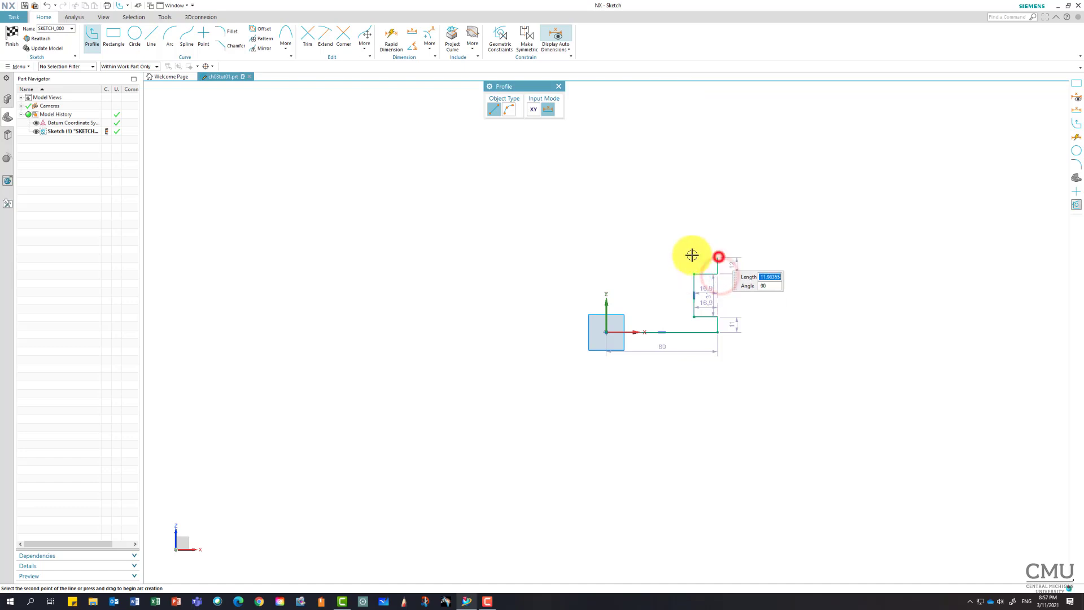
Add the profile's top edge about 82 long and the left side with a notch about 18 deep, closing it at the origin
click(604, 257)
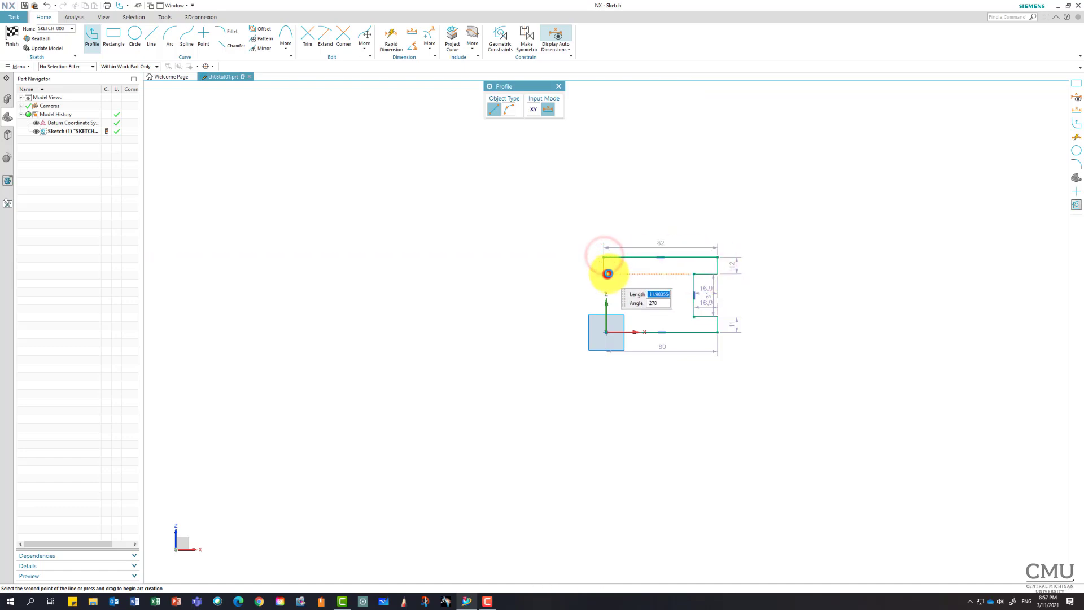
click(603, 274)
click(629, 273)
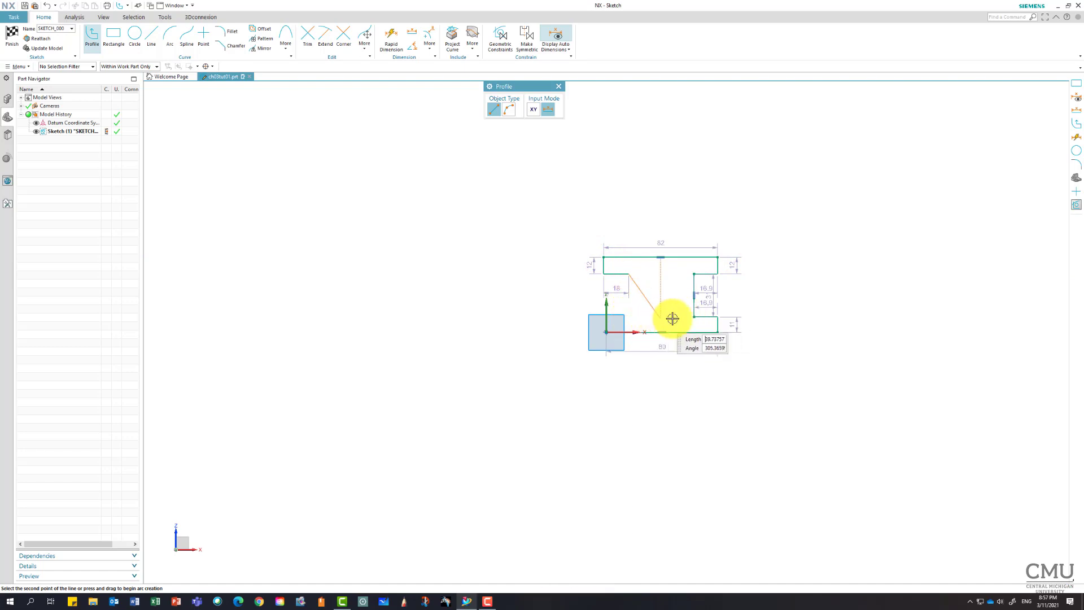
click(628, 315)
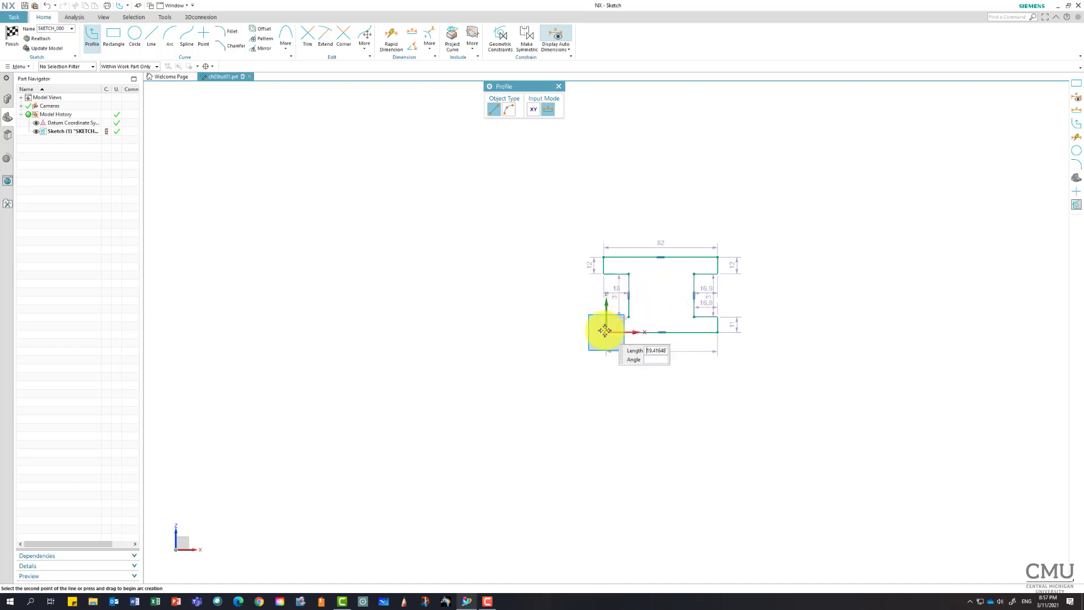
click(605, 315)
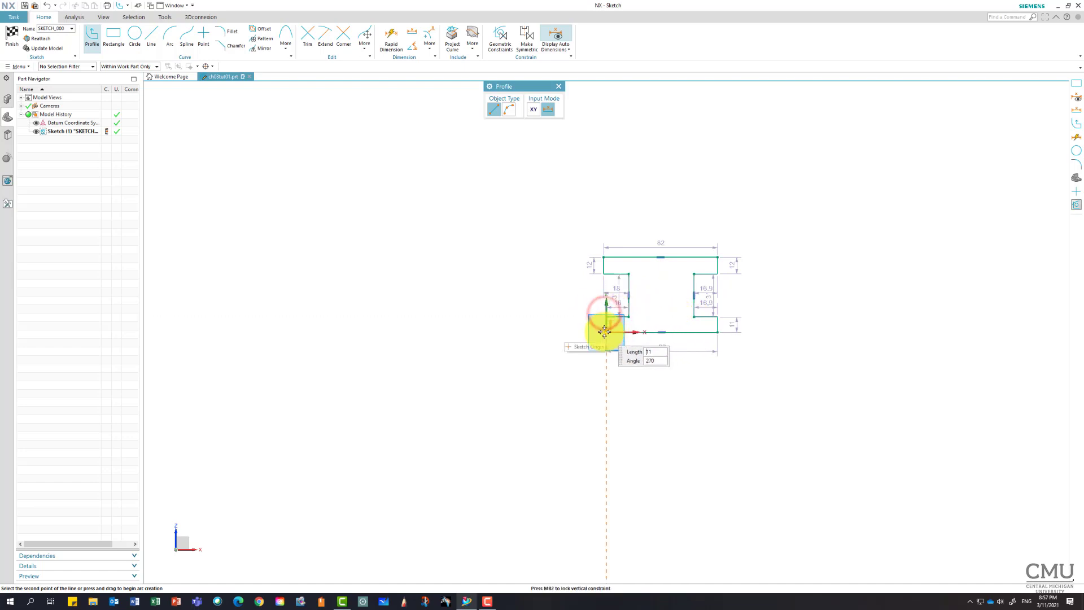
click(606, 332)
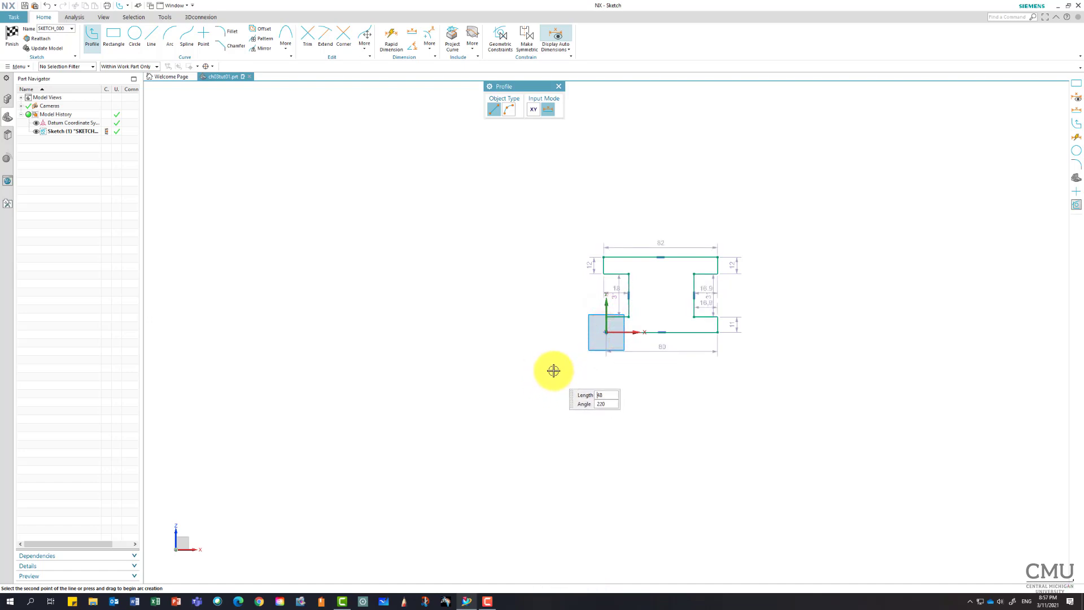
key(Escape)
scroll(682, 311, up, 5)
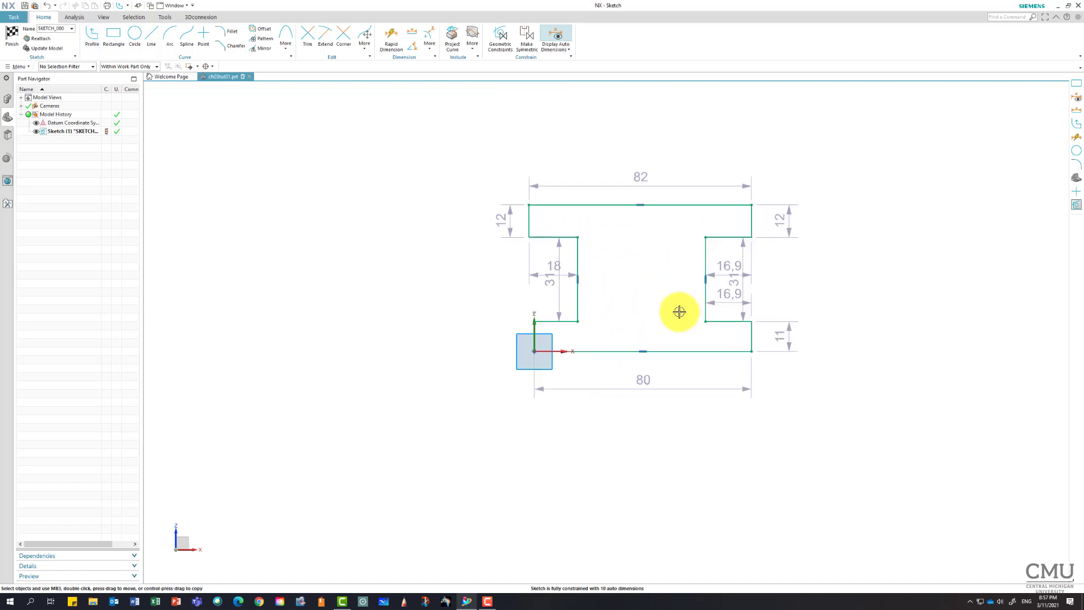
mouse_move(658, 311)
shift+middle_down()
mouse_move(622, 332)
mouse_move(618, 347)
shift+middle_up()
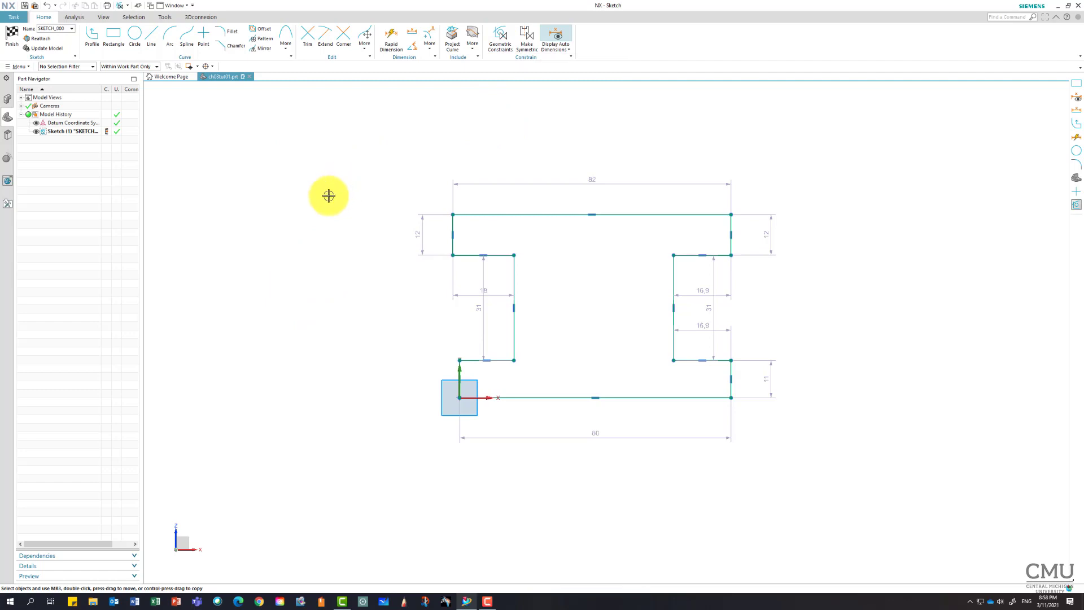
Apply an Equal Length constraint to the two short vertical edges of the profile's lower flange
key(c)
drag(534, 89, 220, 88)
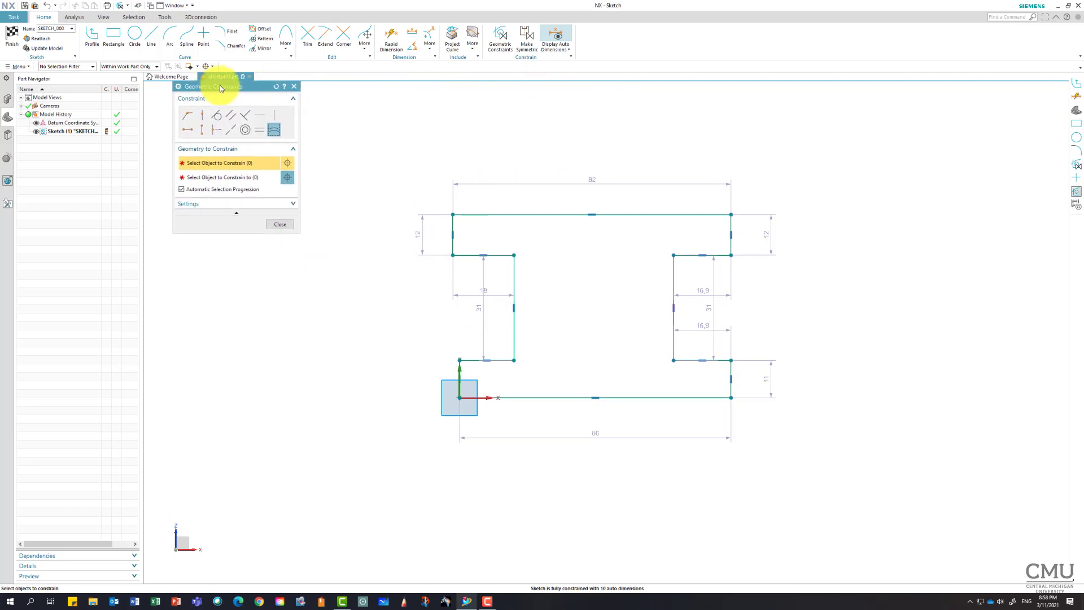
click(269, 135)
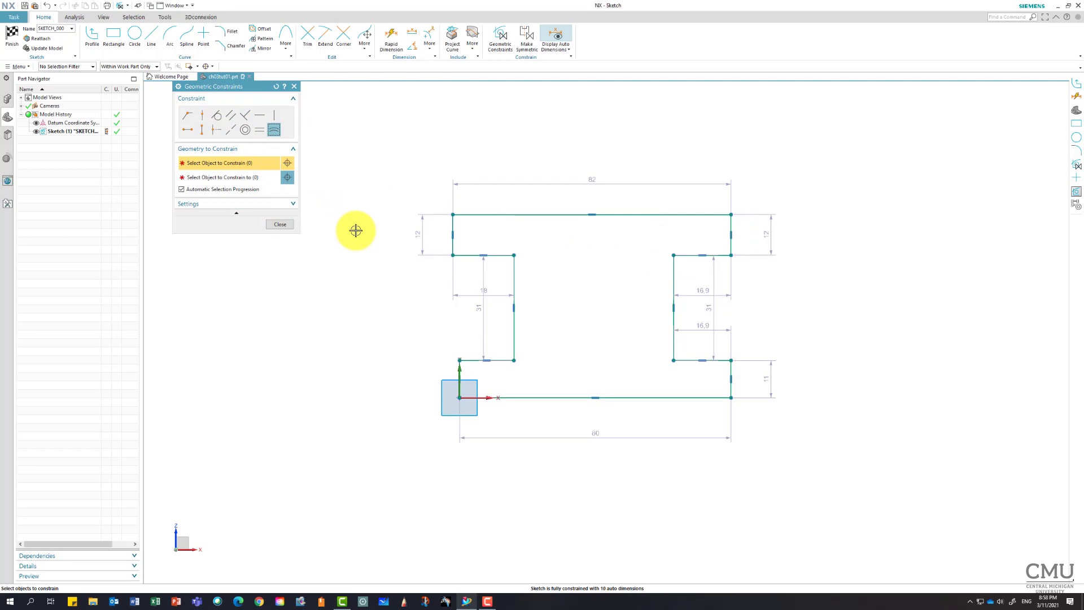
click(260, 131)
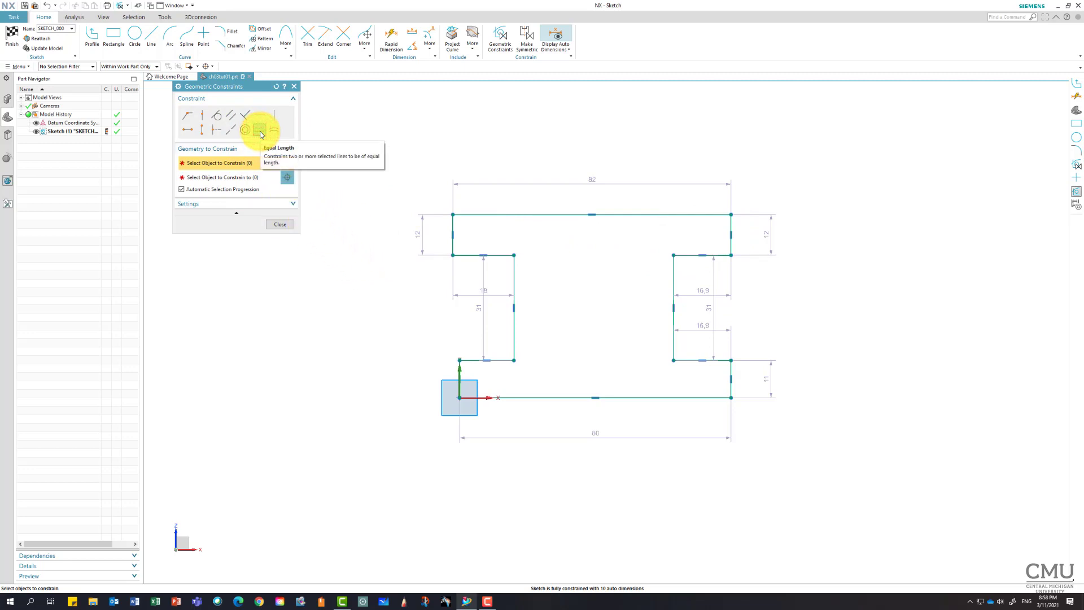
click(453, 230)
click(734, 247)
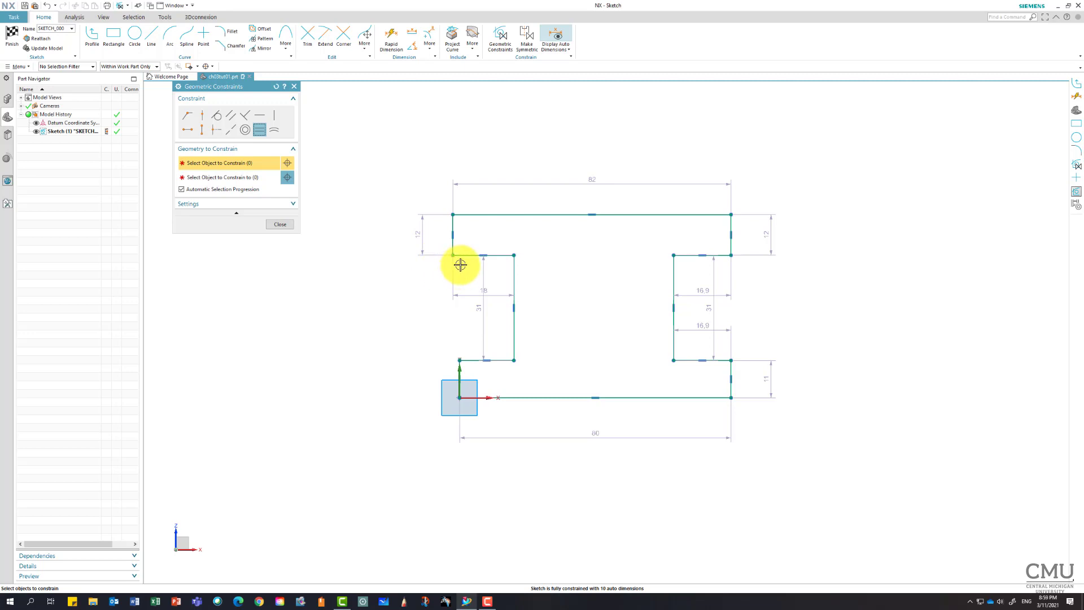
click(456, 236)
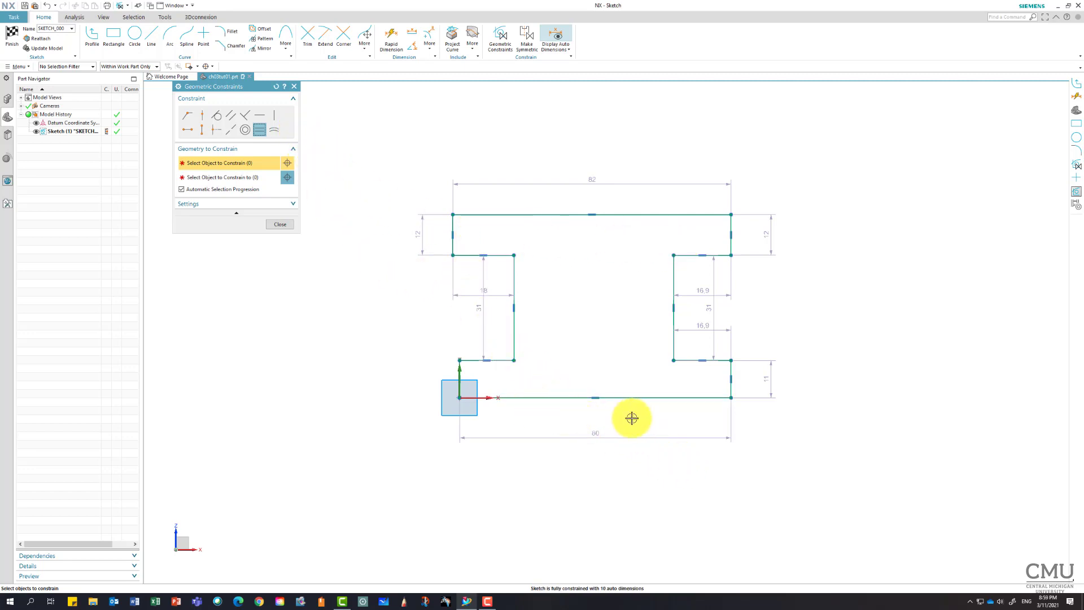
click(730, 374)
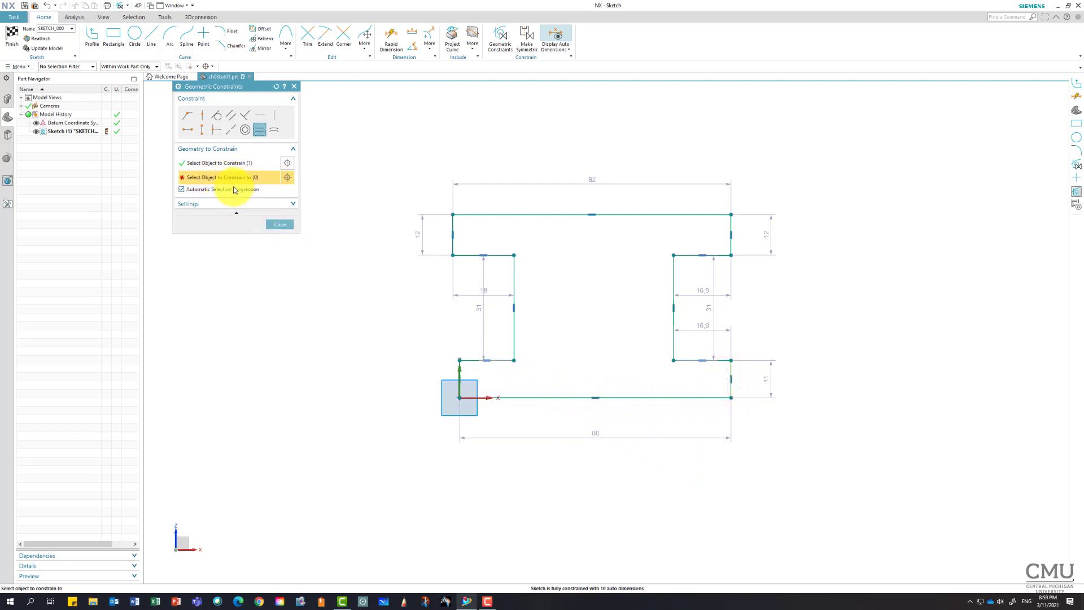
click(460, 371)
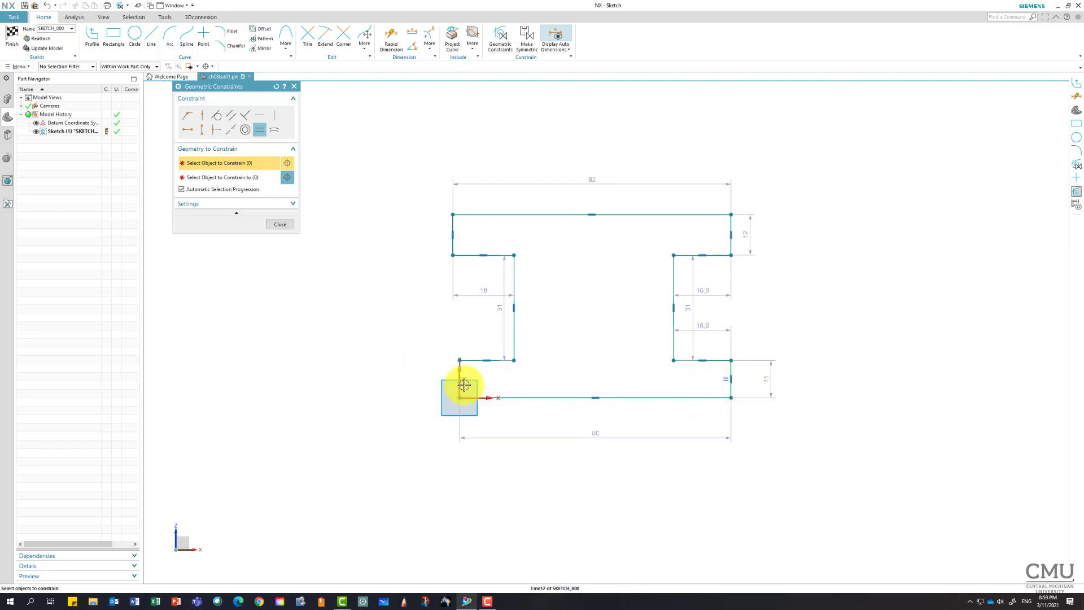
Make the right notch's two horizontal edges equal in length, and likewise the upper flange's two short vertical edges
click(687, 361)
click(715, 256)
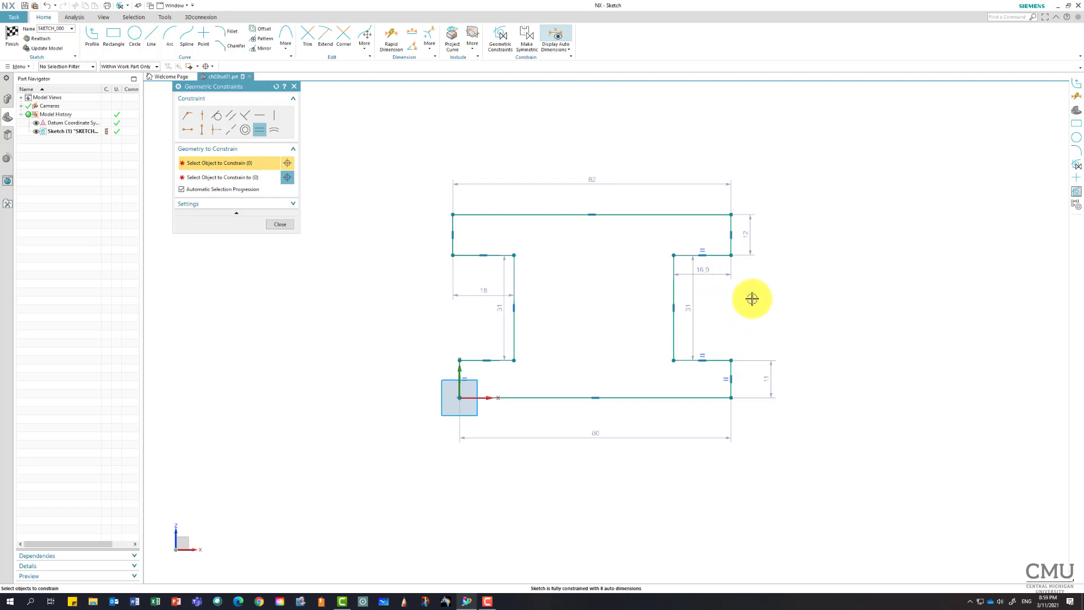
click(731, 229)
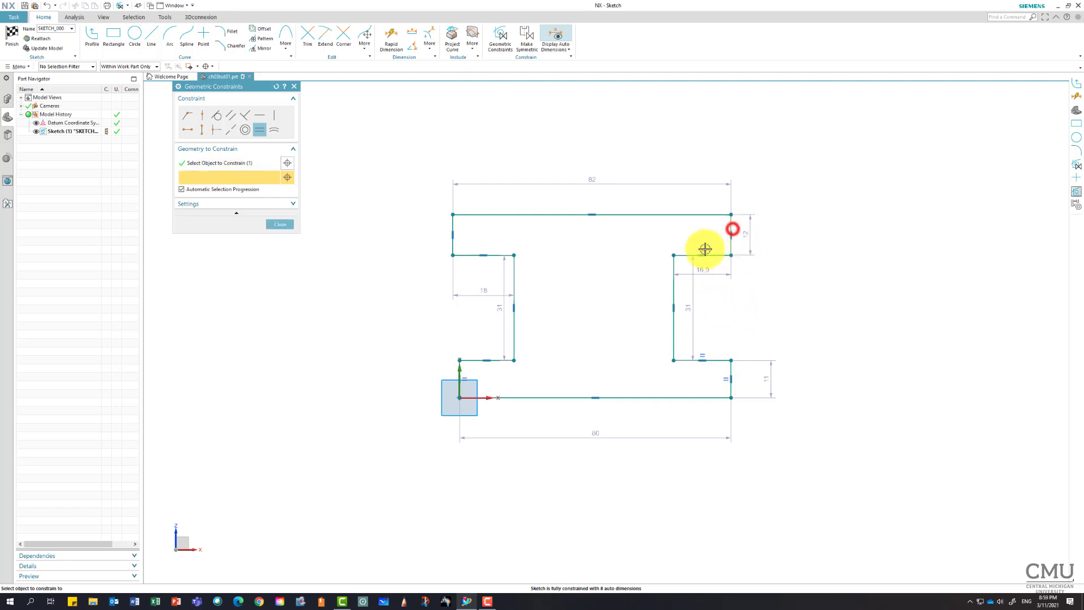
click(454, 229)
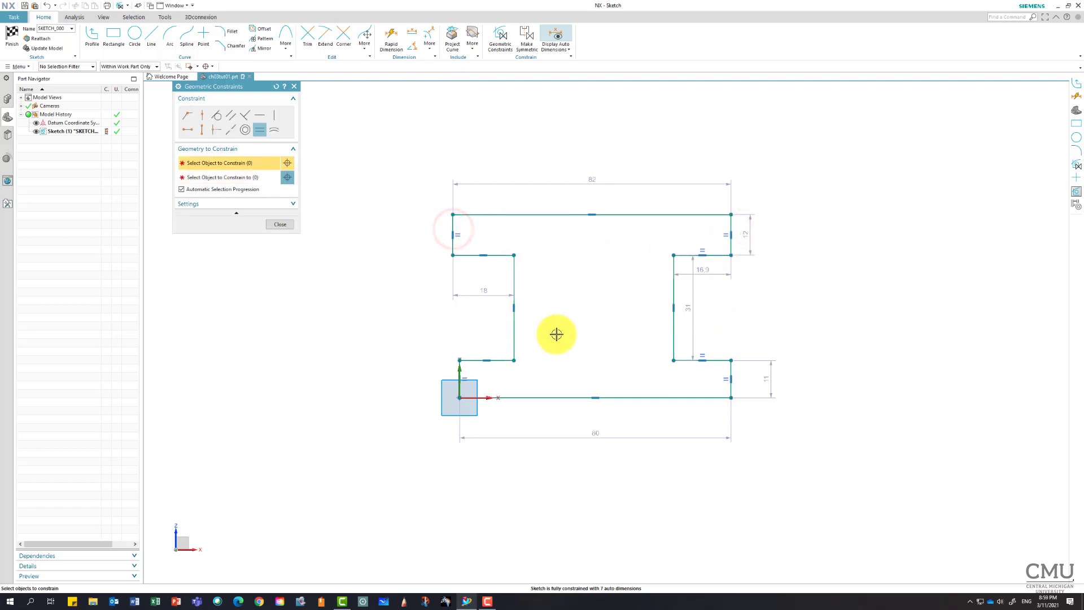
Make the left notch's two horizontal edges equal in length, and likewise the two vertical web edges
click(474, 257)
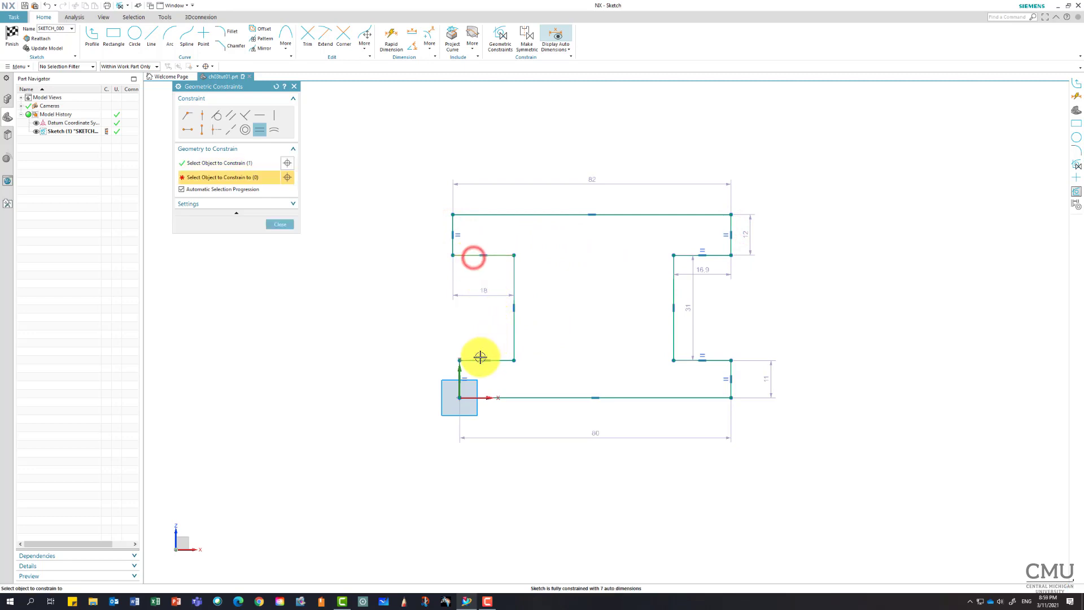
click(476, 360)
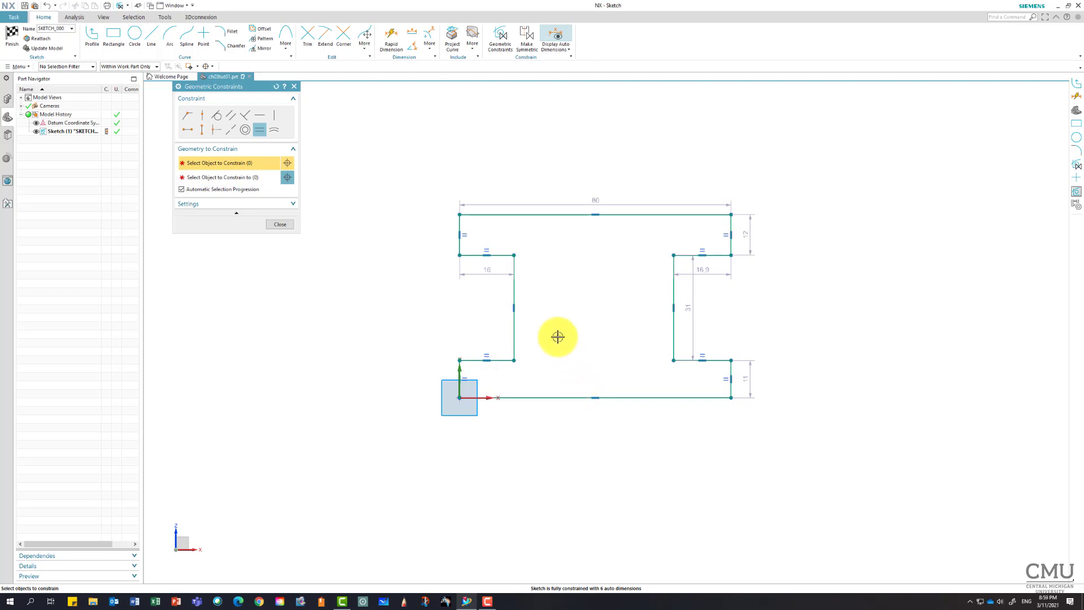
click(517, 292)
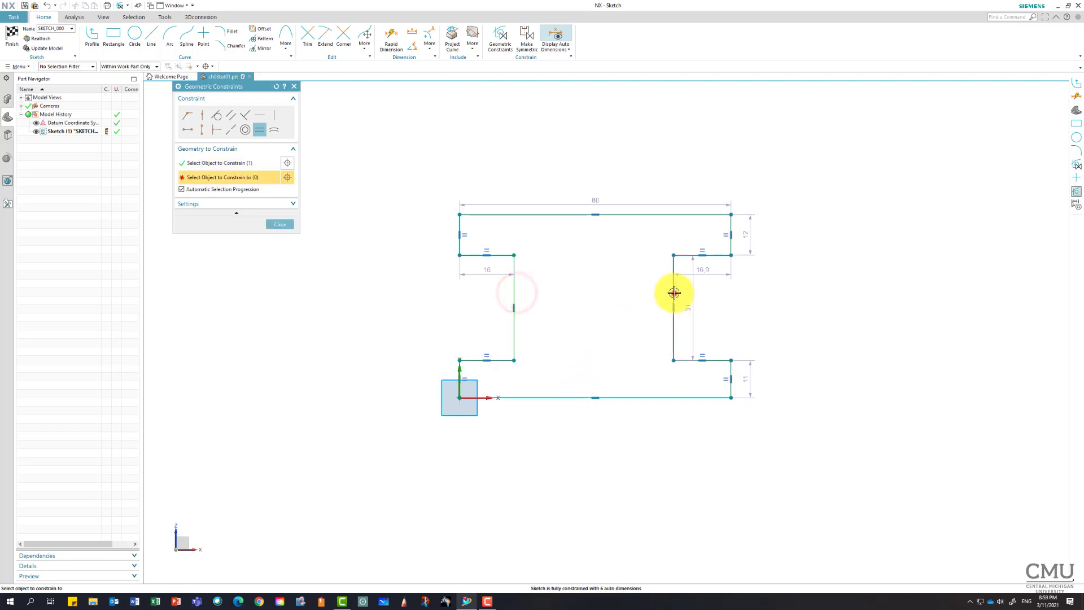
click(674, 293)
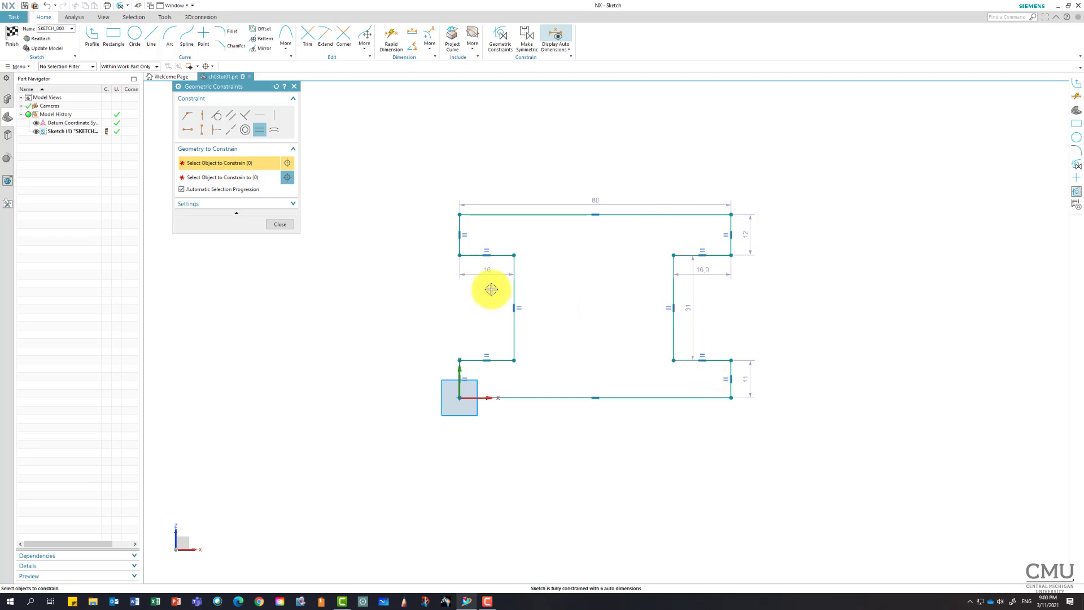
Apply Collinear constraints between the lower and upper flange's outer vertical edges on the profile's right and left sides
click(230, 136)
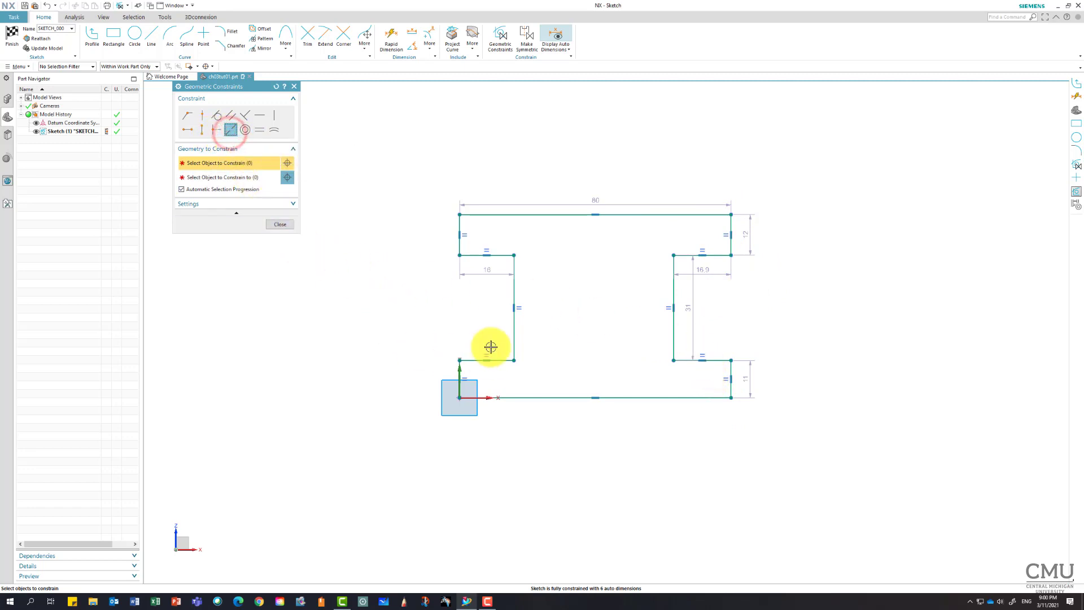
click(731, 371)
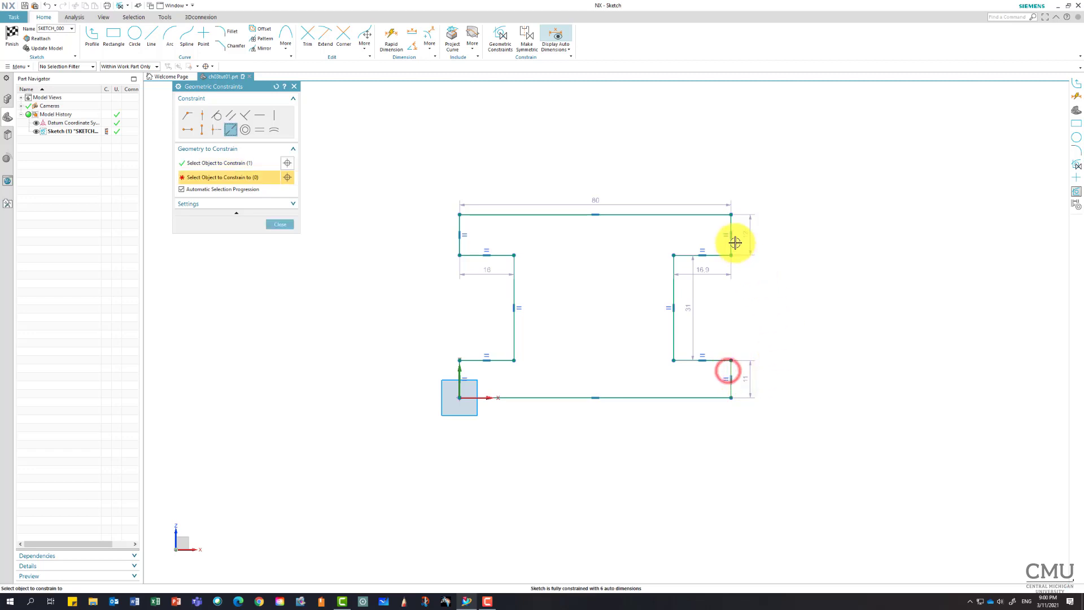
click(731, 239)
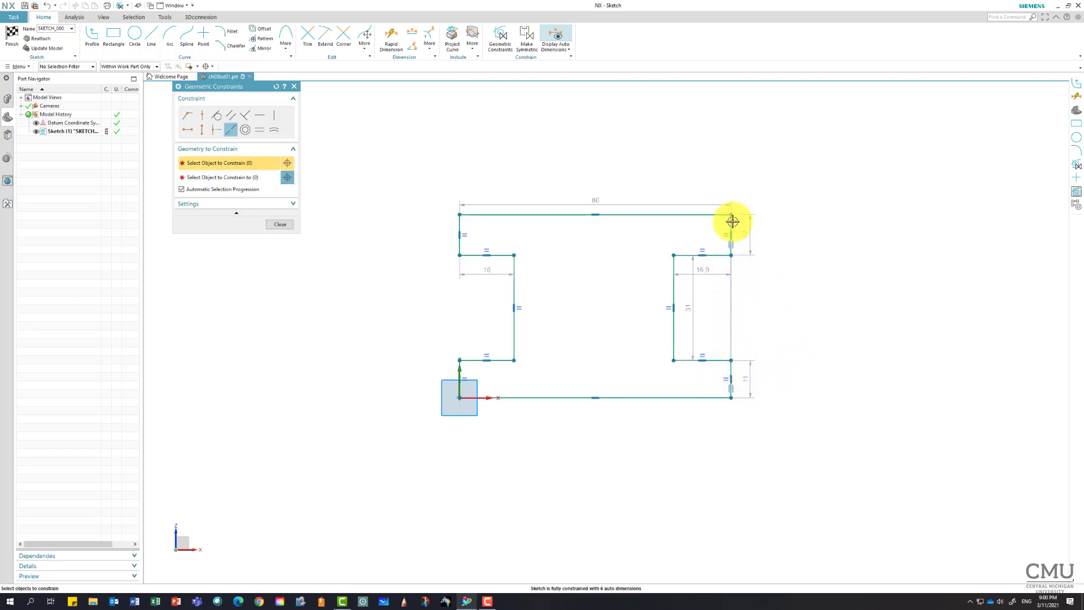
click(461, 368)
click(459, 224)
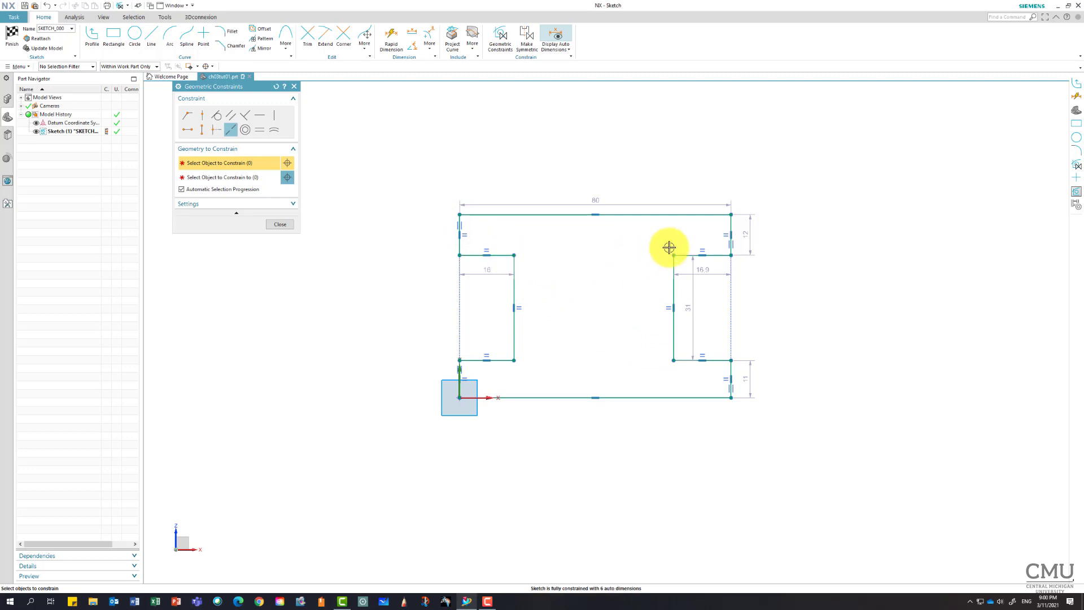
Apply Collinear constraints between the left and right notches' upper horizontal edges and between their lower horizontal edges
click(504, 254)
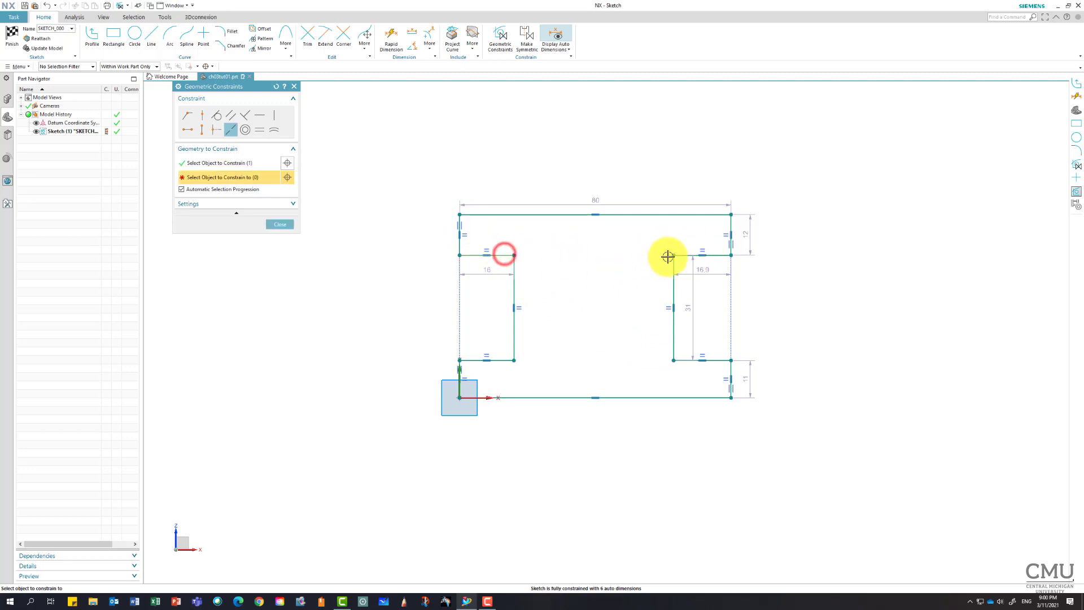
click(690, 254)
click(504, 363)
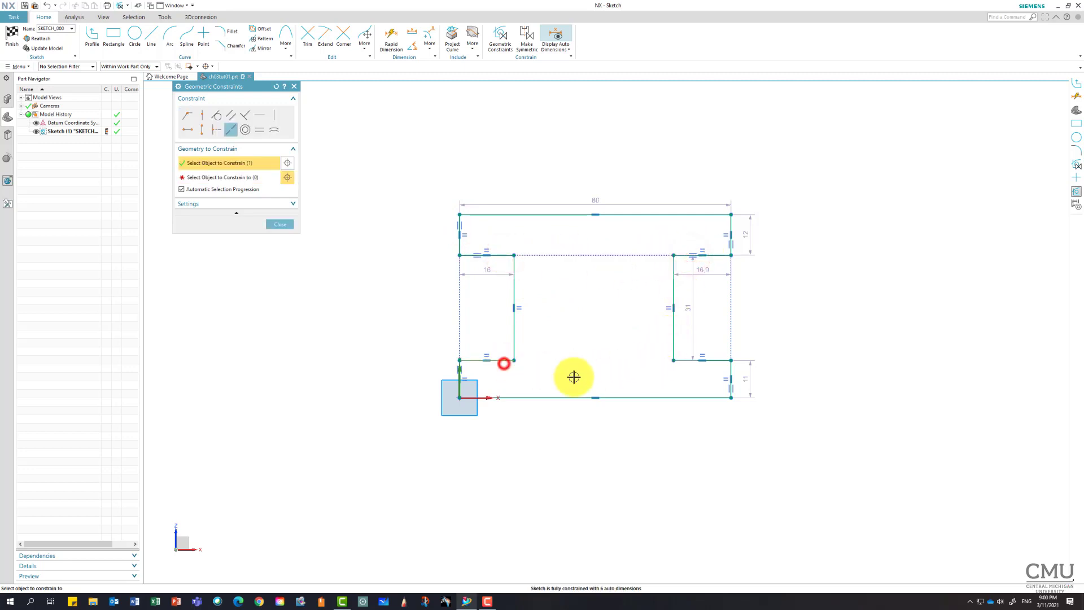
click(705, 360)
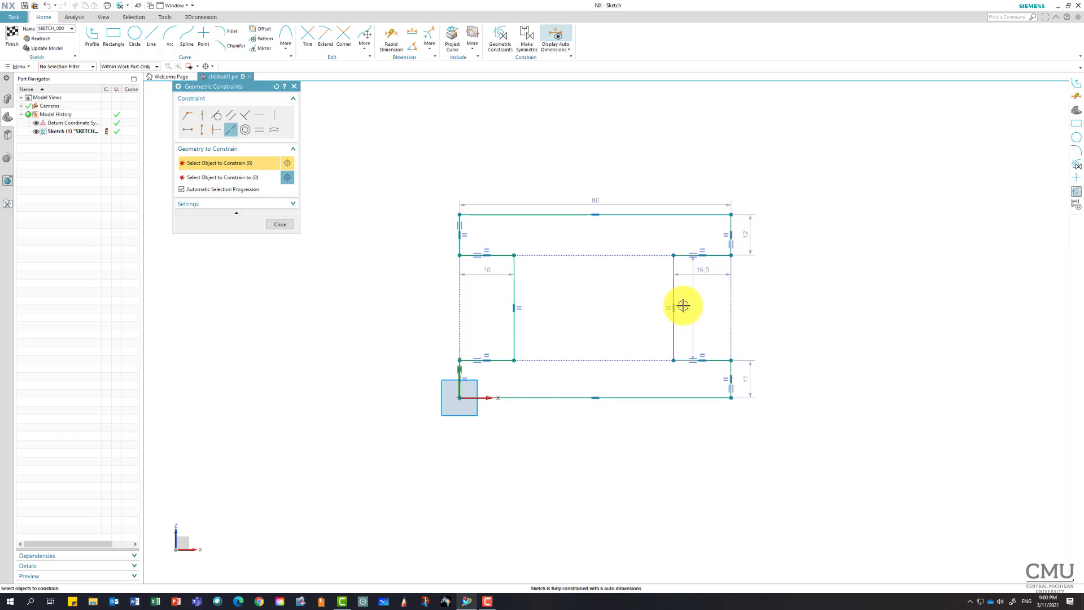
click(281, 225)
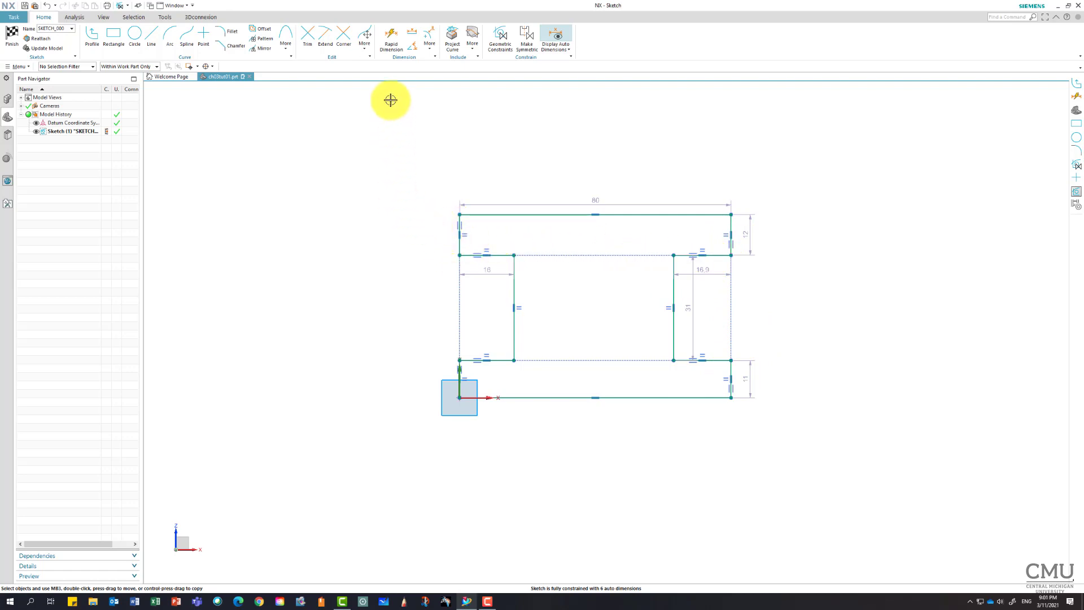
Add a Rapid Dimension for the profile's overall width along its bottom edge, placed below the profile
click(389, 39)
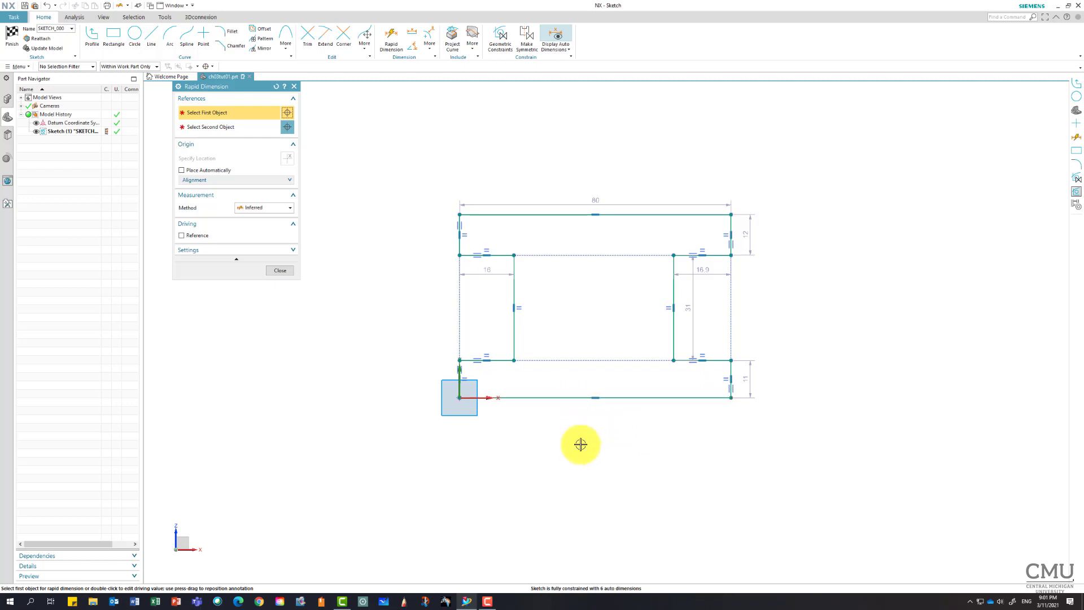
click(574, 399)
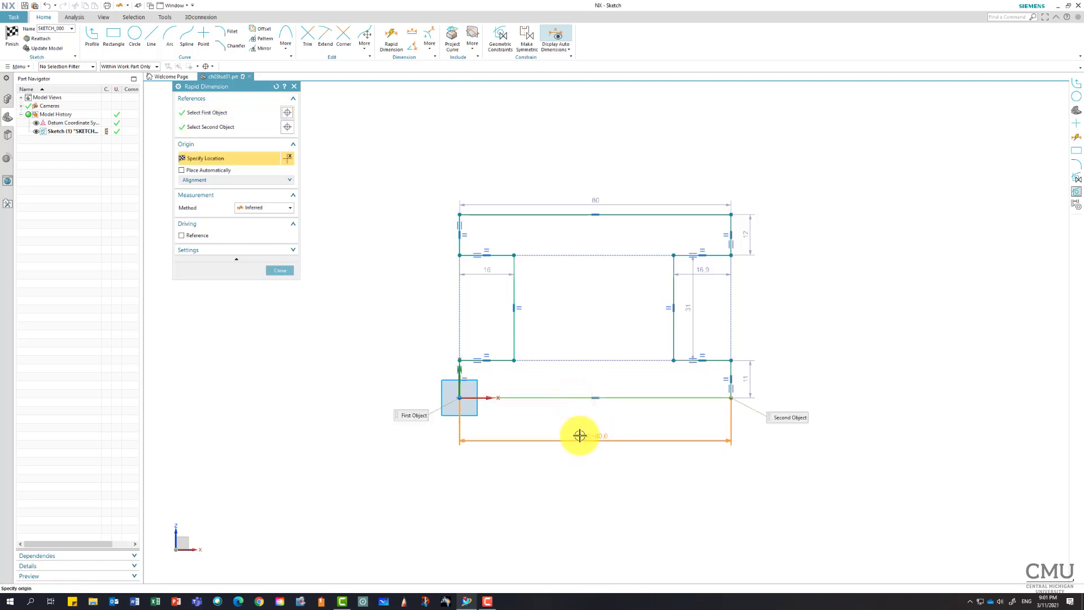
click(580, 435)
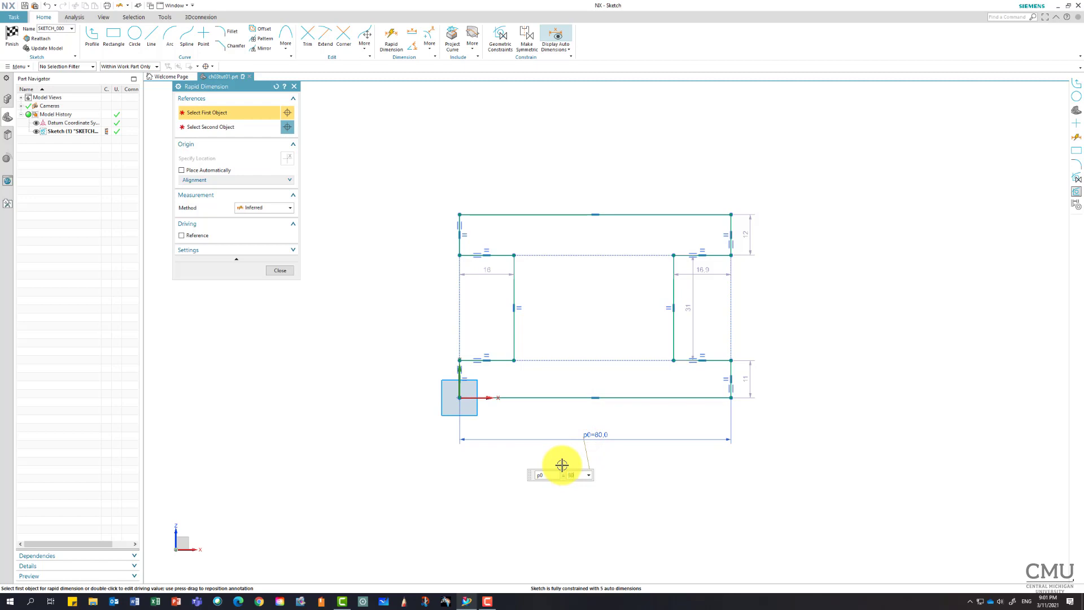
click(281, 271)
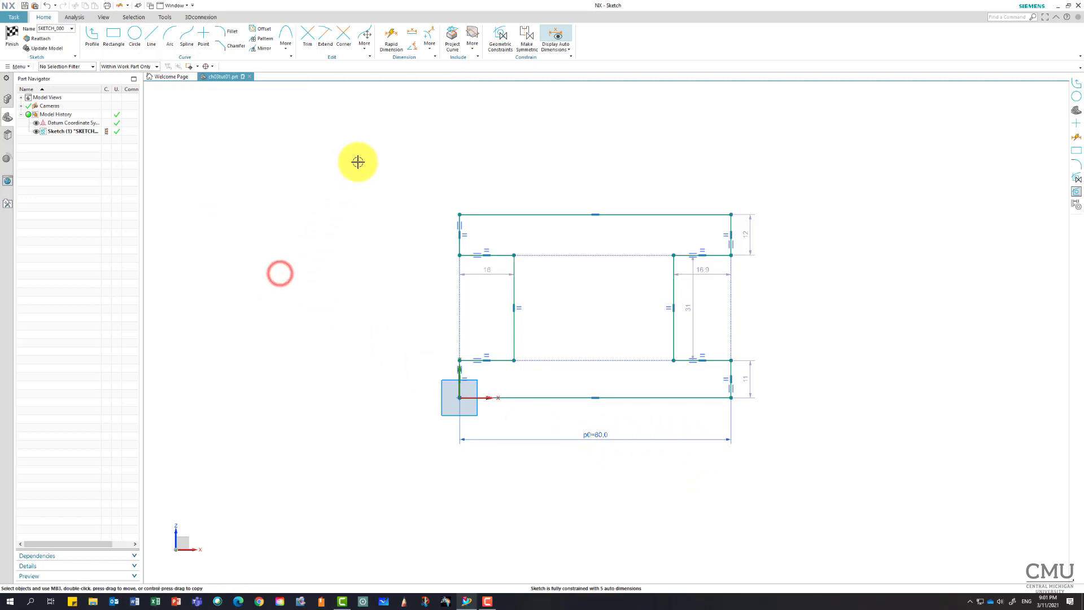
Dimension the lower flange's thickness on the profile's left side and set it to 10
key(d)
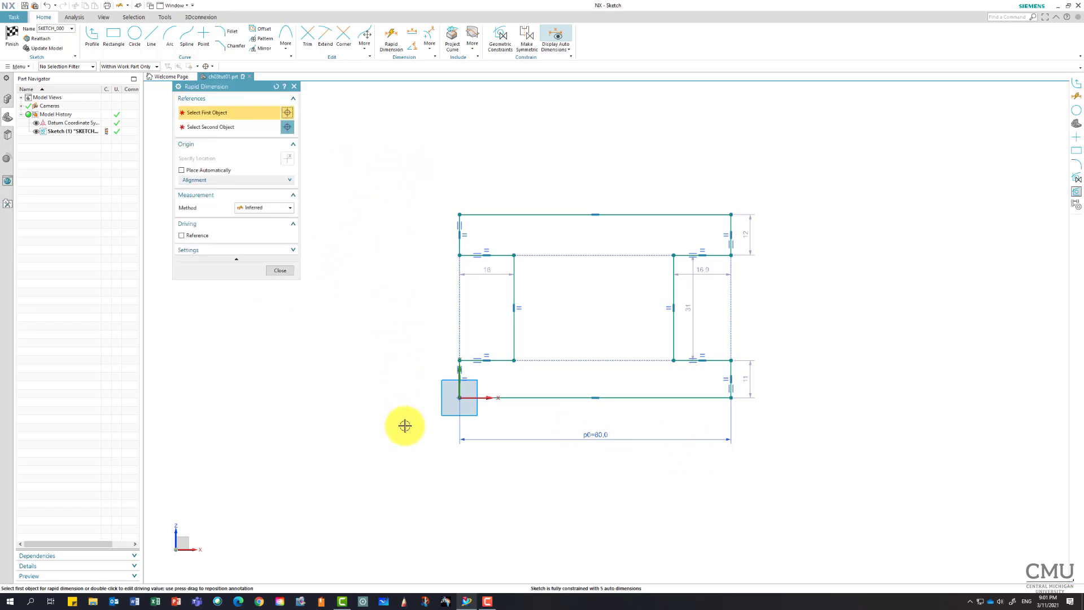
click(509, 399)
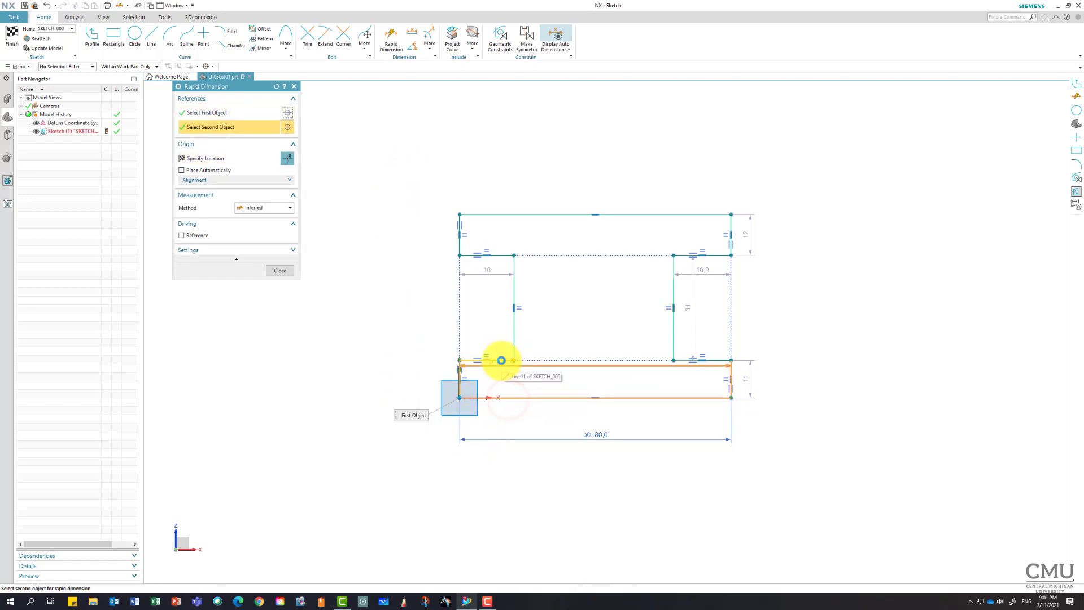
click(501, 361)
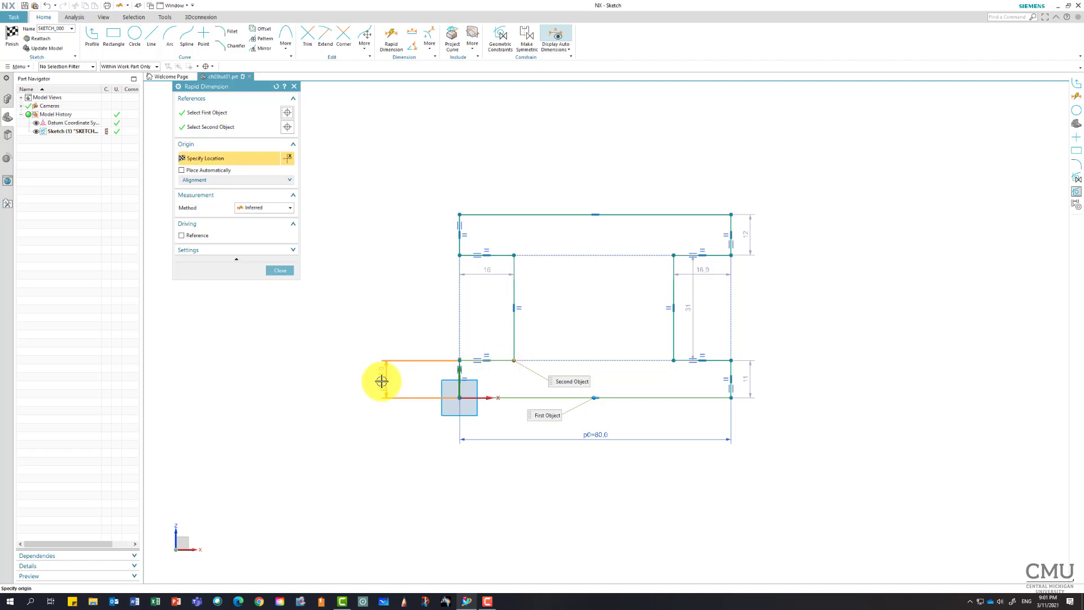
click(382, 382)
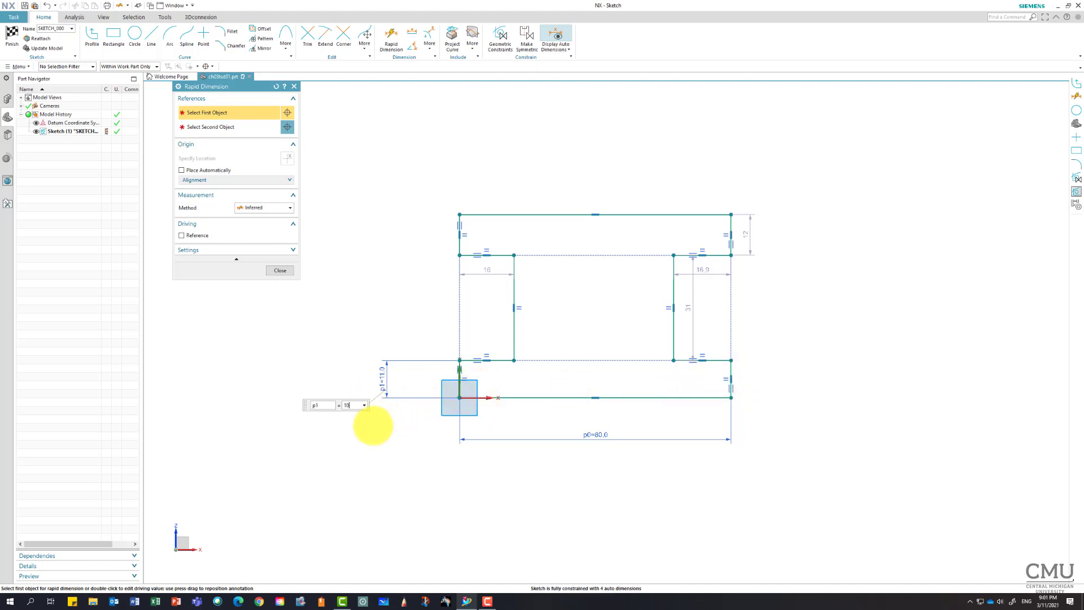
key(Return)
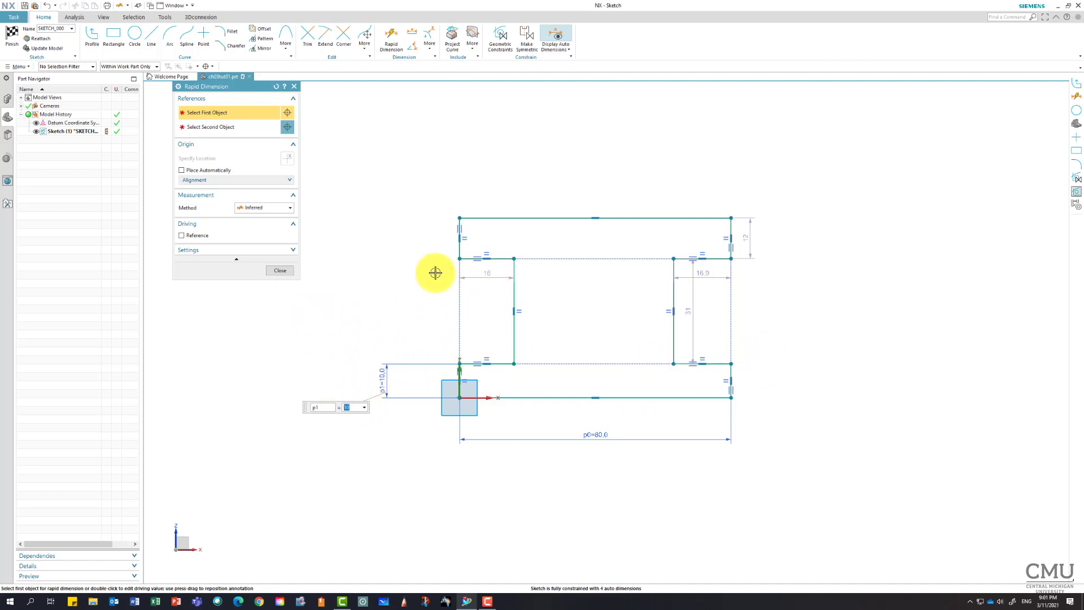
Dimension the upper flange's thickness on the profile's left side and set it to 10
click(475, 255)
click(497, 219)
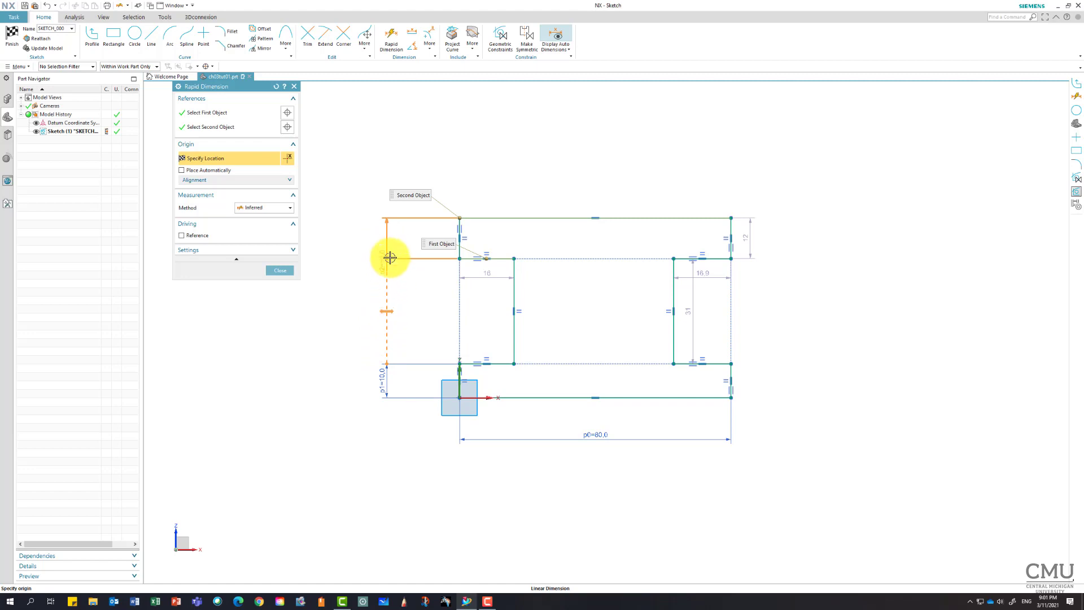
click(390, 242)
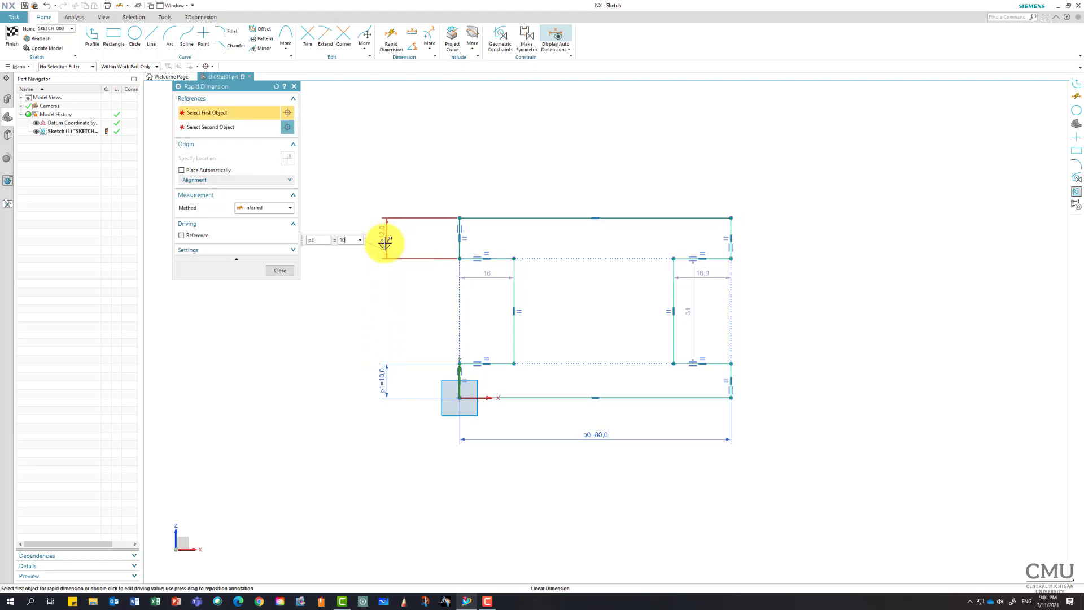
key(Return)
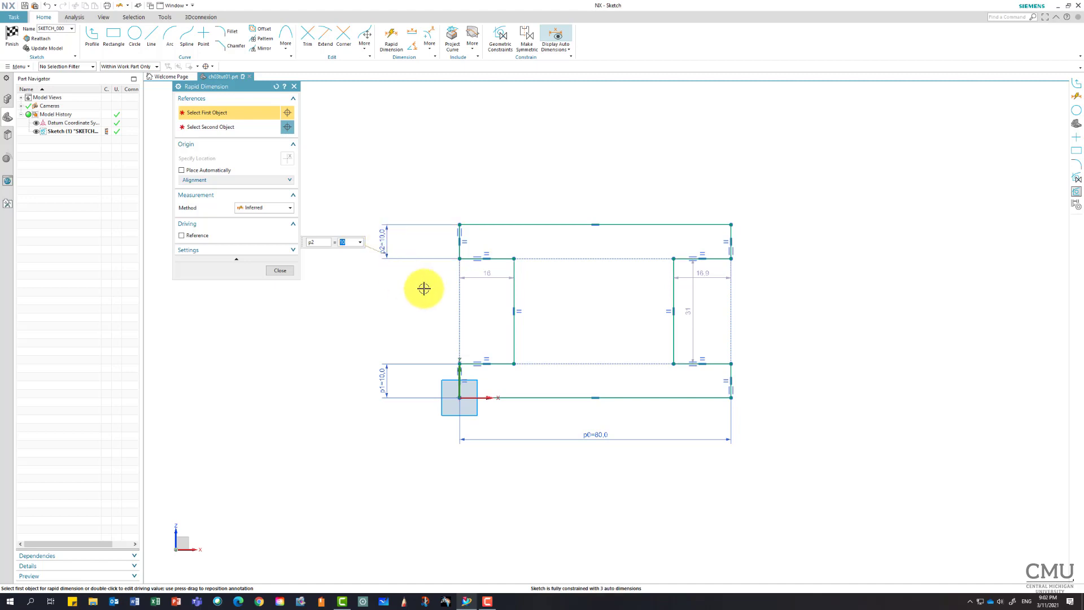
Dimension the left notch's height between its two horizontal edges, set it to 30, and finish dimensioning
click(506, 366)
click(499, 257)
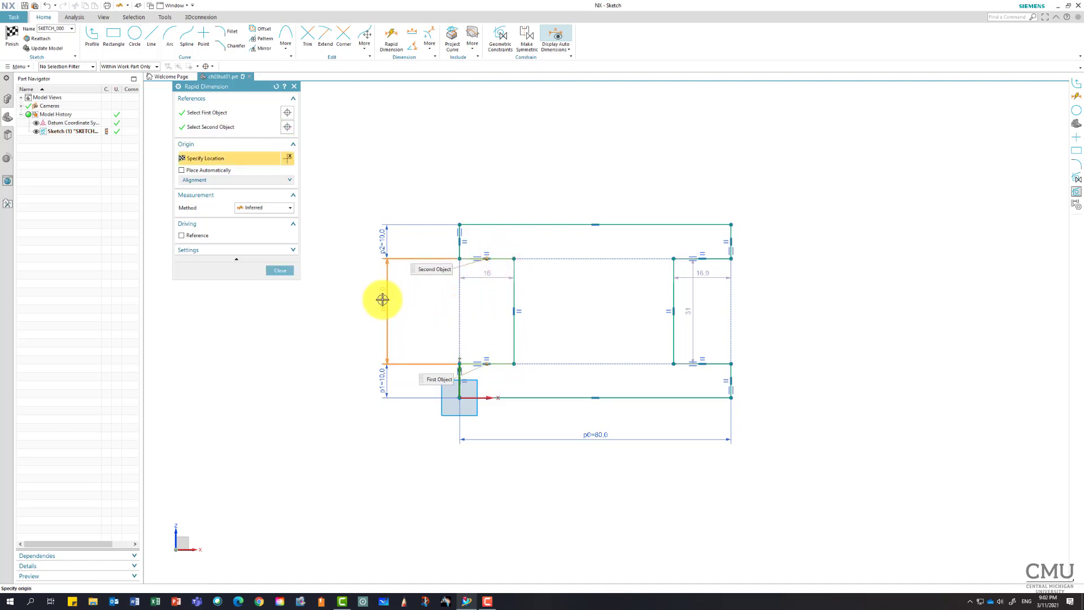
click(382, 302)
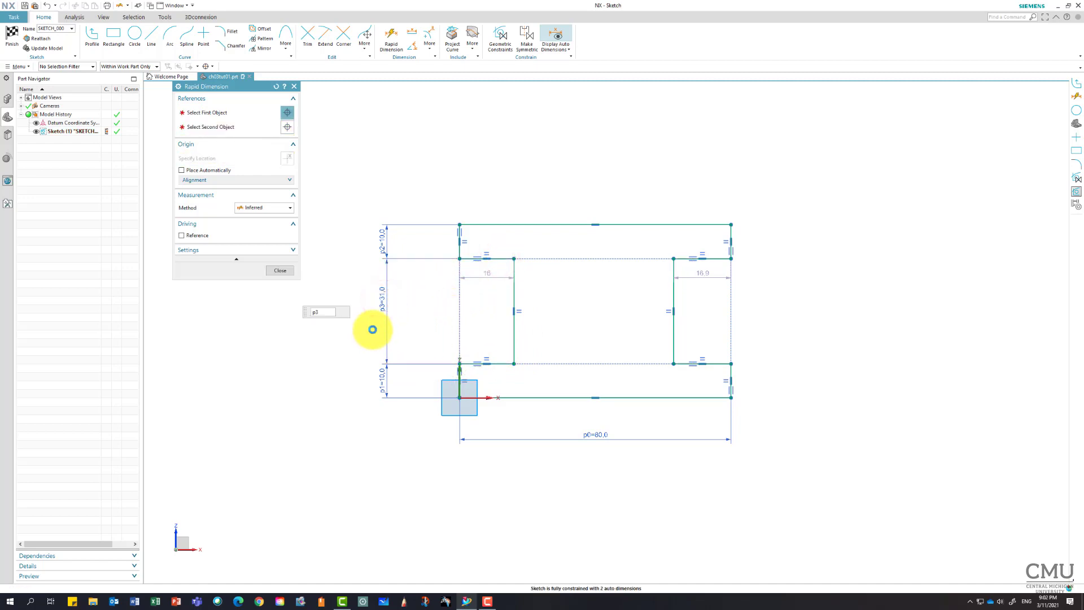
text(30)
key(Return)
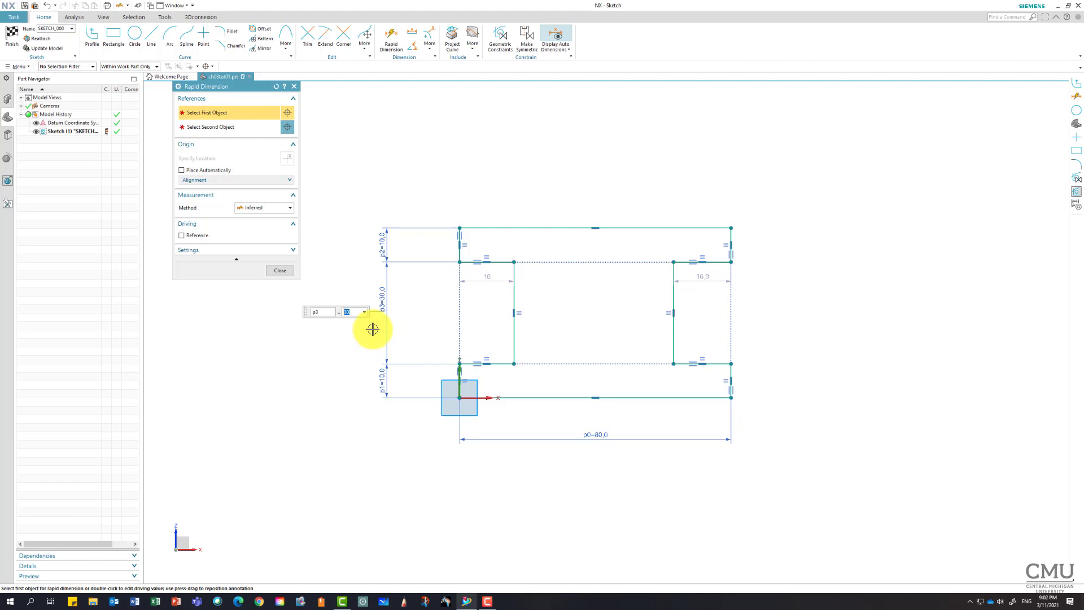
click(280, 271)
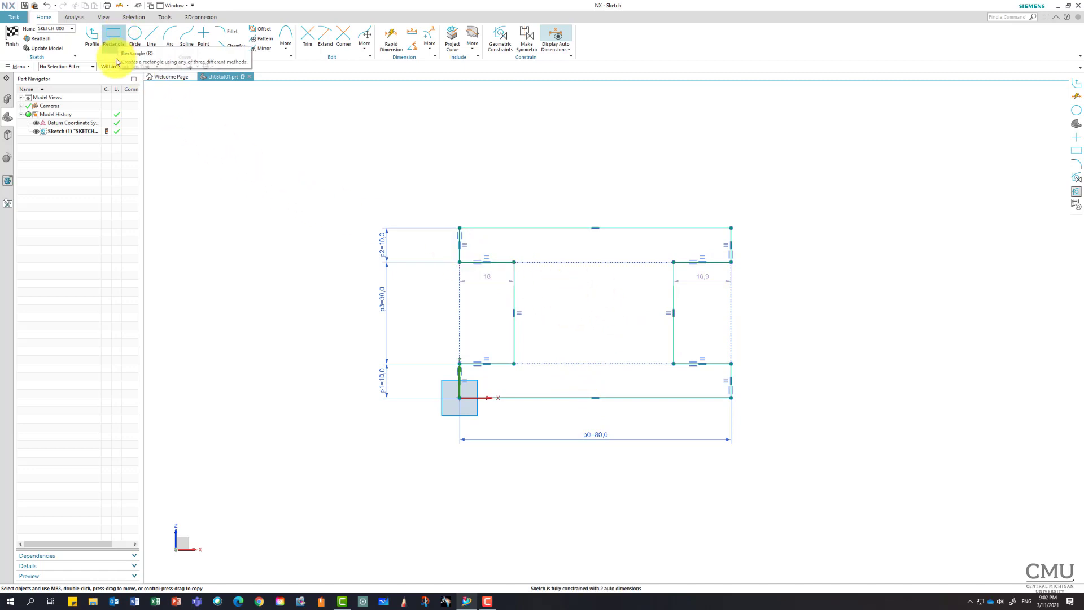
Sketch a rectangle about 31 wide and 20 high inside the profile's web, between the two notches
click(115, 36)
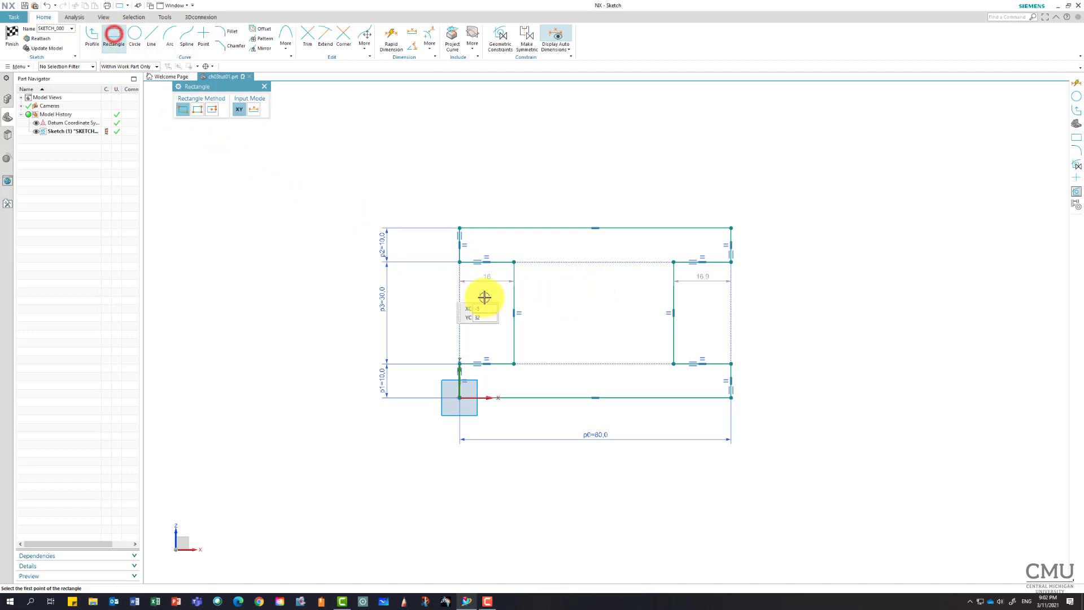
click(545, 281)
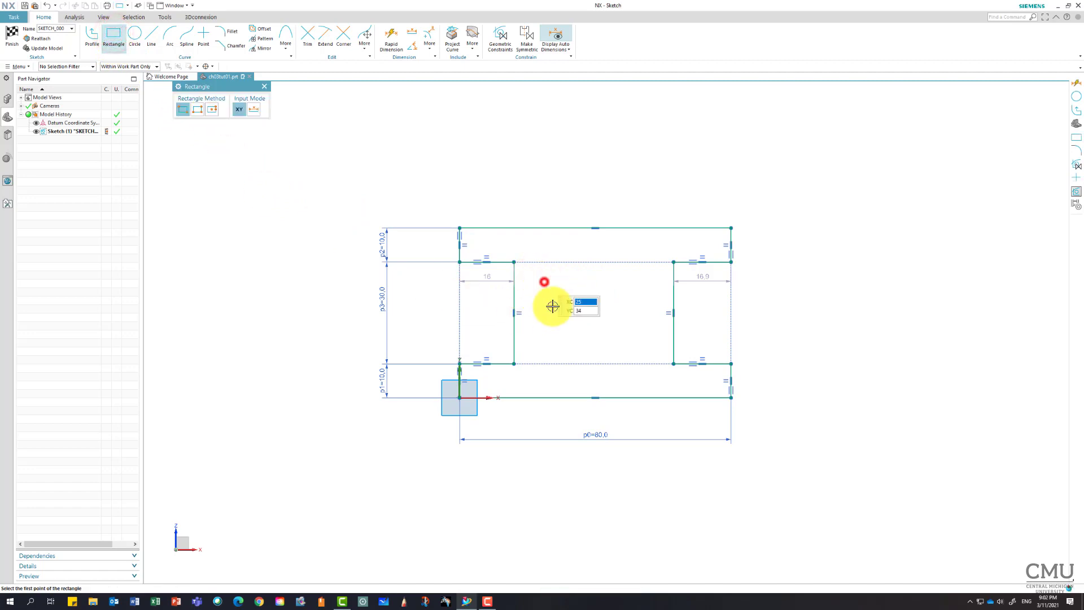
click(649, 349)
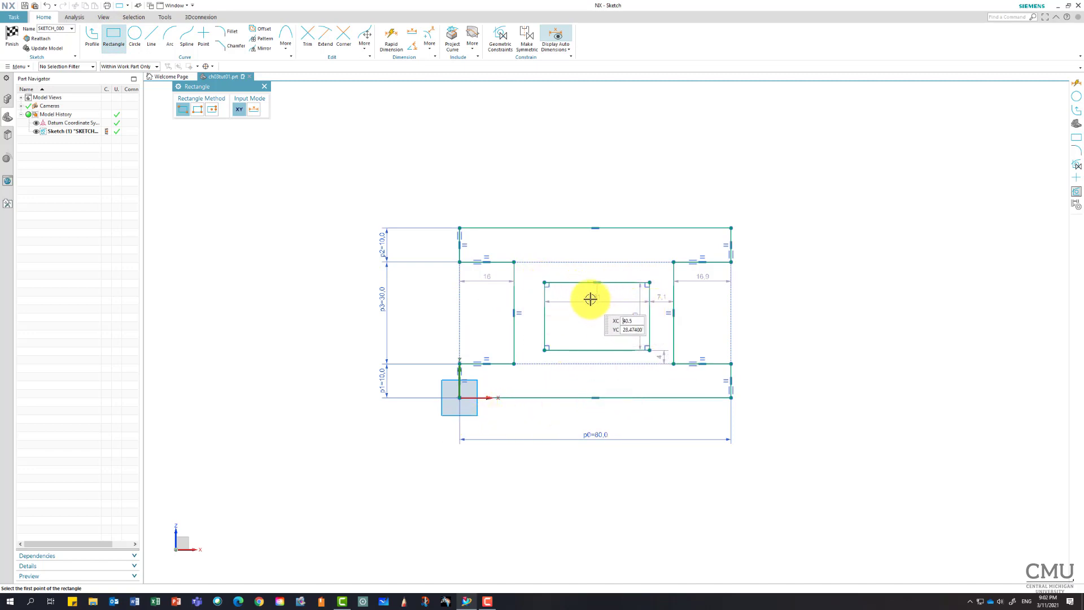
key(Escape)
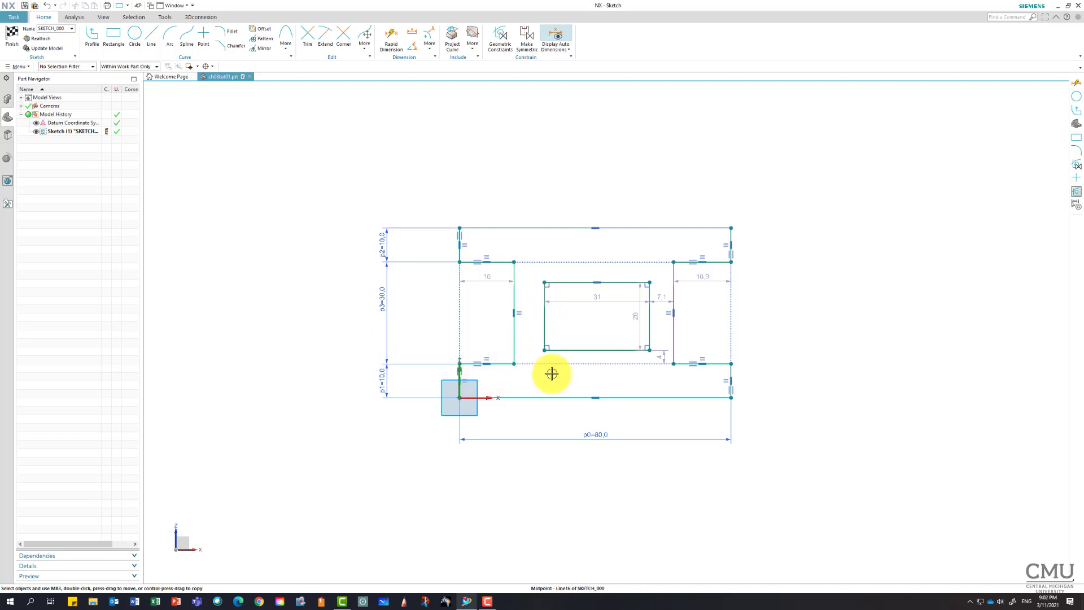
Dimension the inner rectangle's width above the profile and set it to 30
key(d)
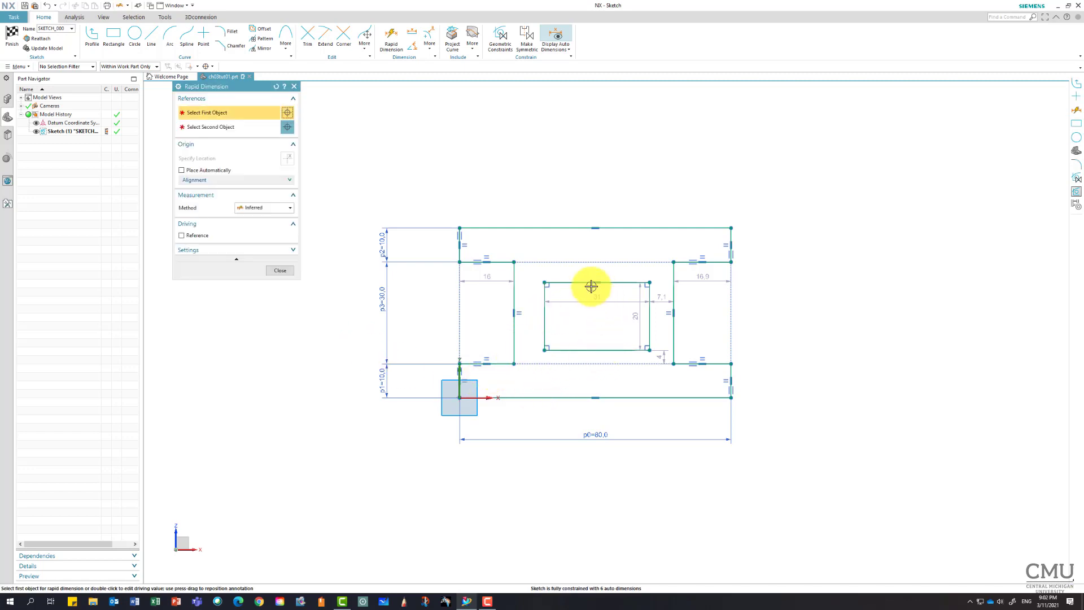
click(585, 283)
click(595, 193)
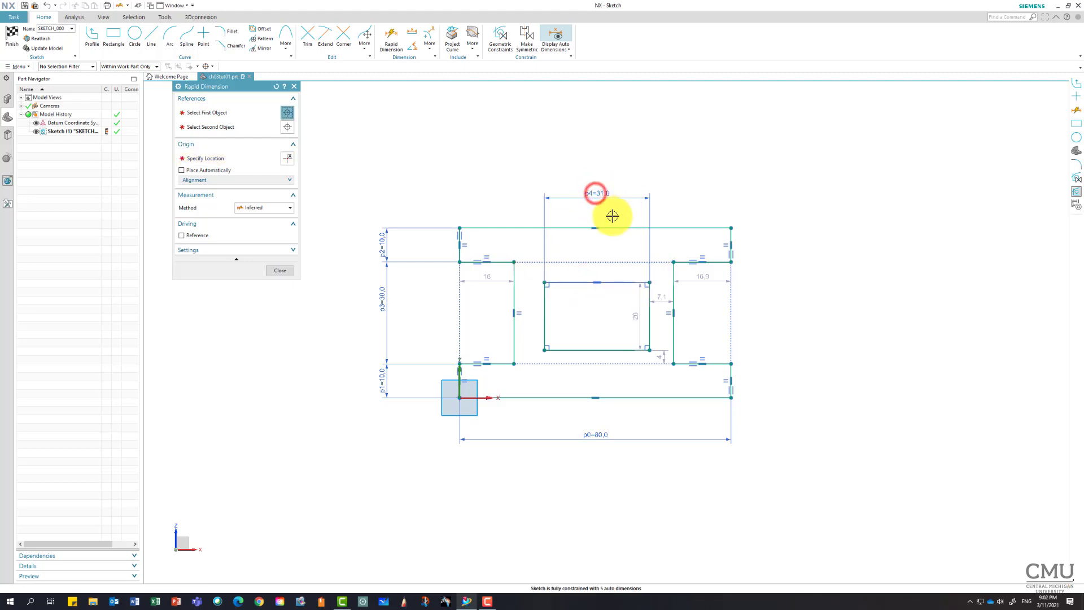
text(30)
key(Return)
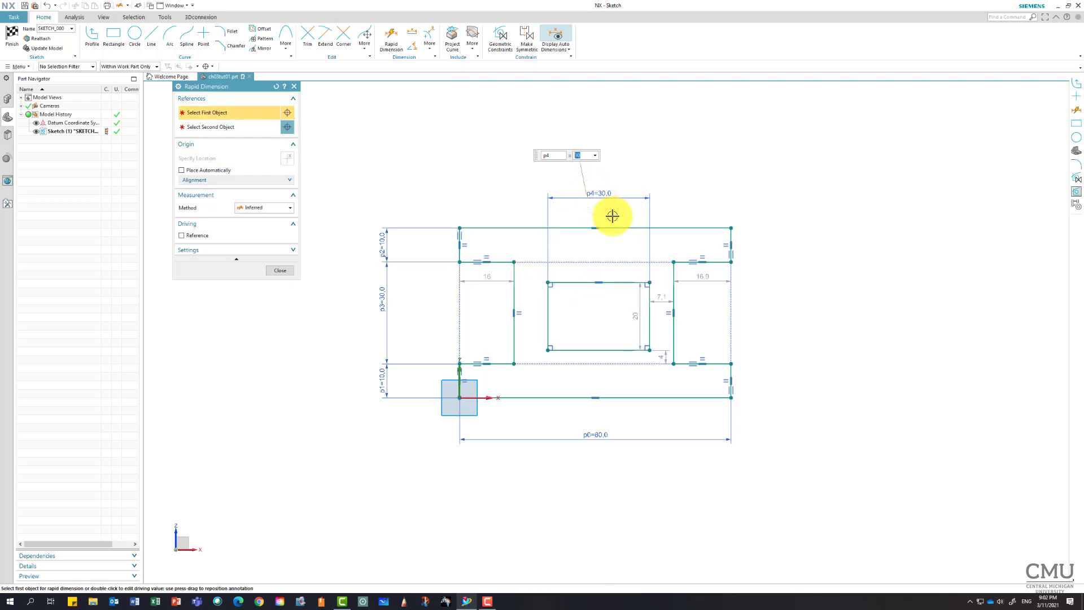
Dimension the horizontal gap between the inner rectangle's right edge and the right web edge and set it to 10
click(655, 296)
click(674, 274)
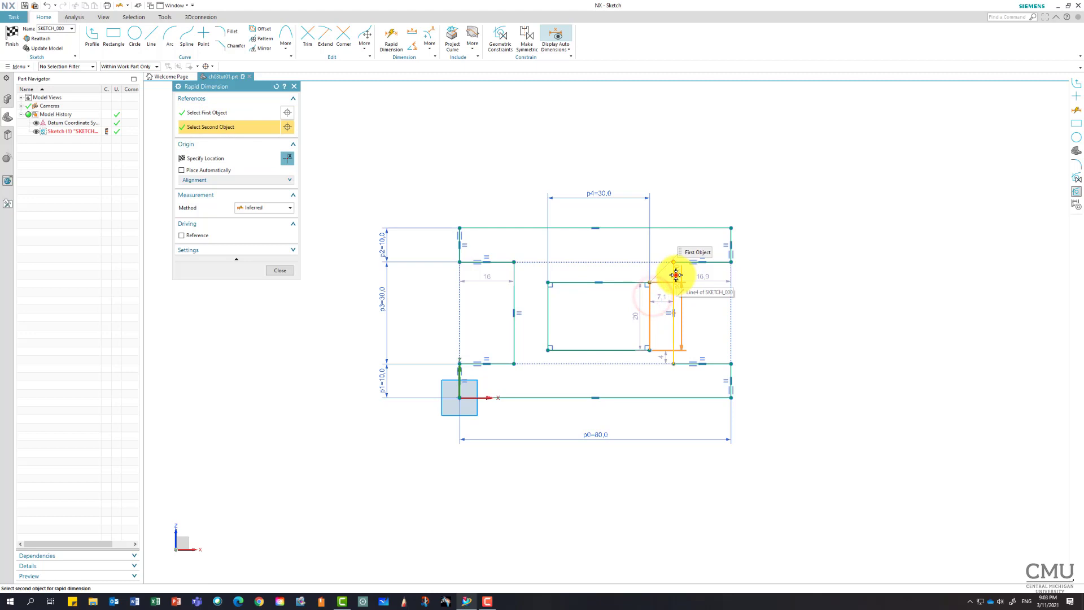
click(699, 194)
text(10)
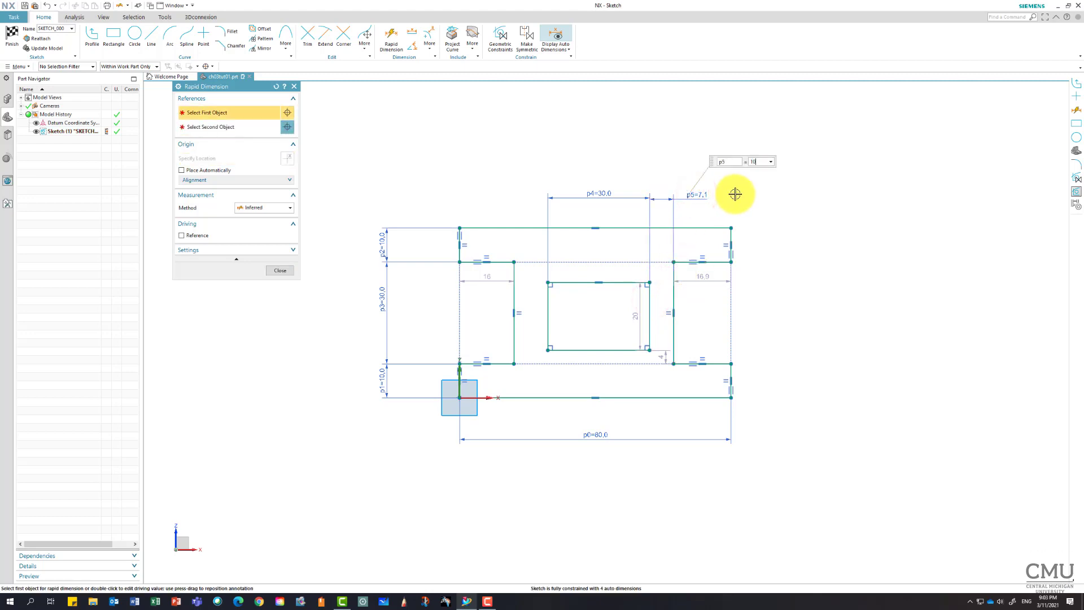
key(Return)
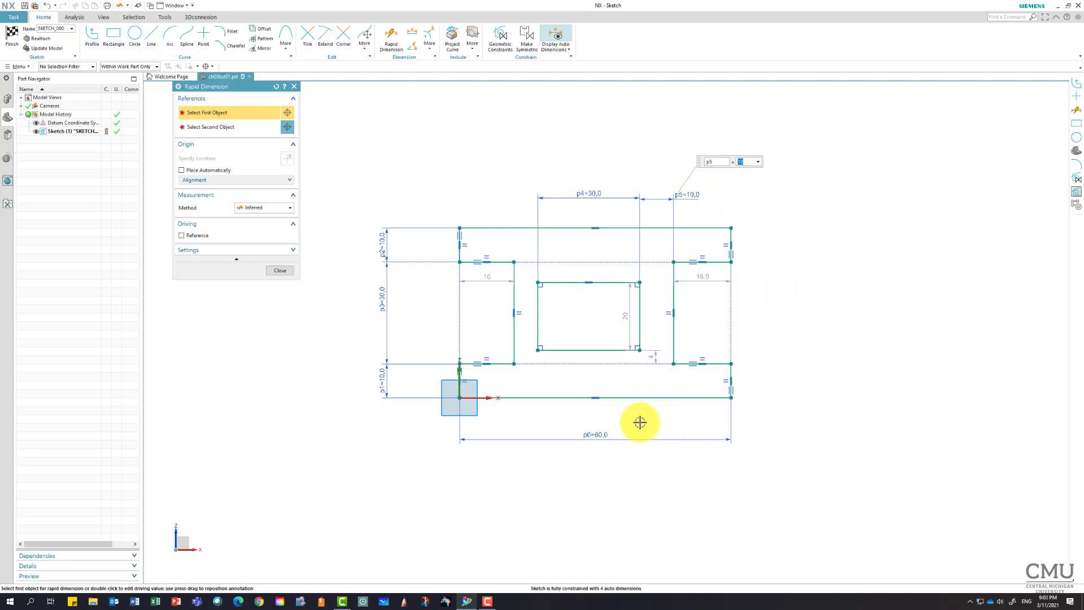
Dimension the vertical distance from the profile's bottom edge to the inner rectangle's lower edge and set it to 15
click(628, 398)
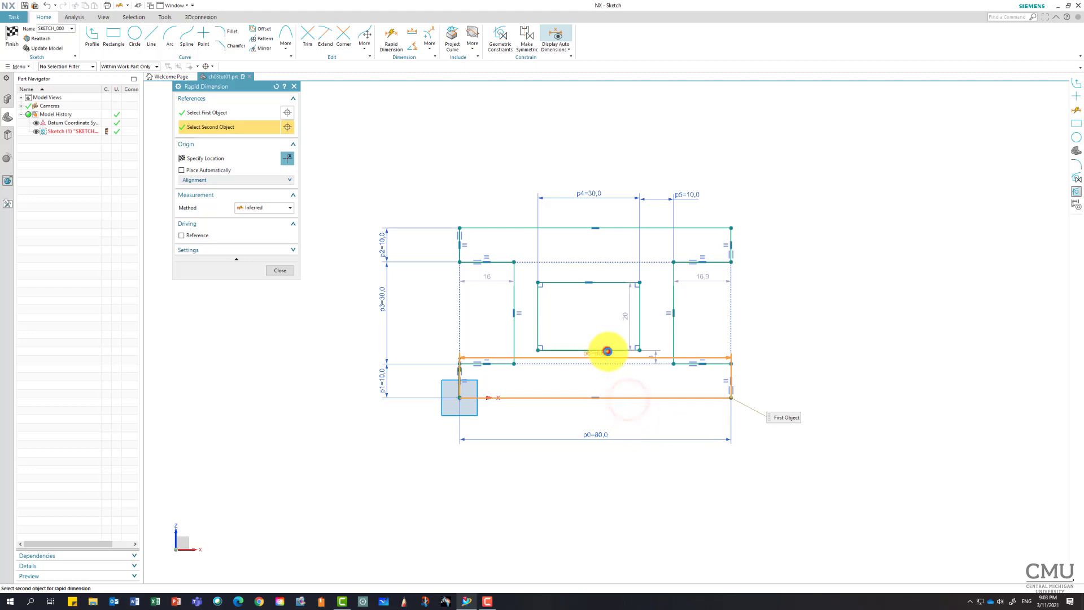
click(608, 351)
click(774, 375)
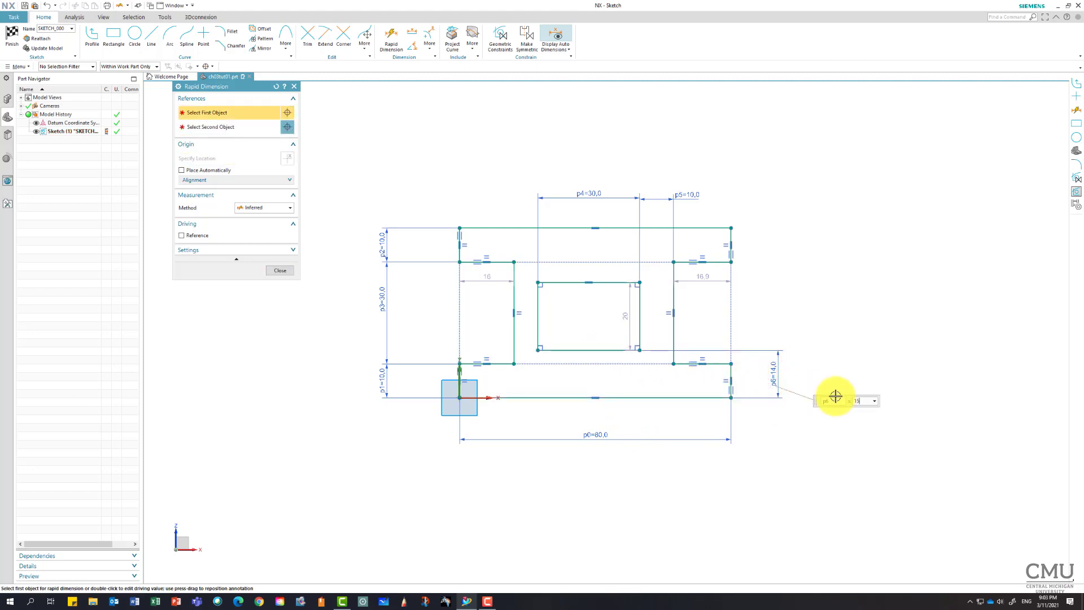
text(15)
key(Return)
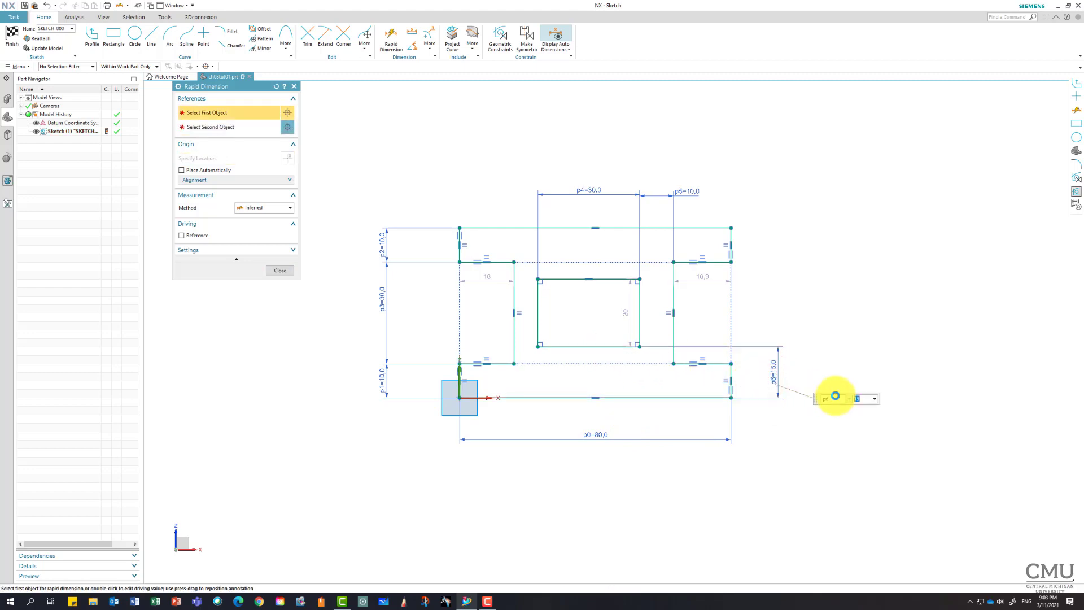
Dimension the inner rectangle's height between its lower and upper edges, placed to the right of the profile
click(595, 346)
click(602, 277)
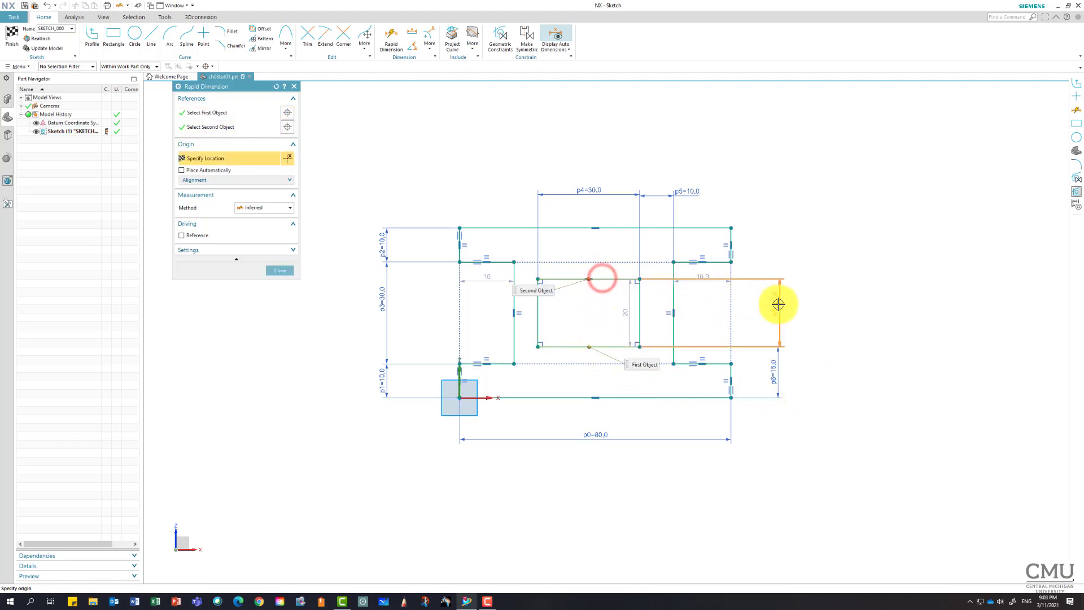
click(770, 306)
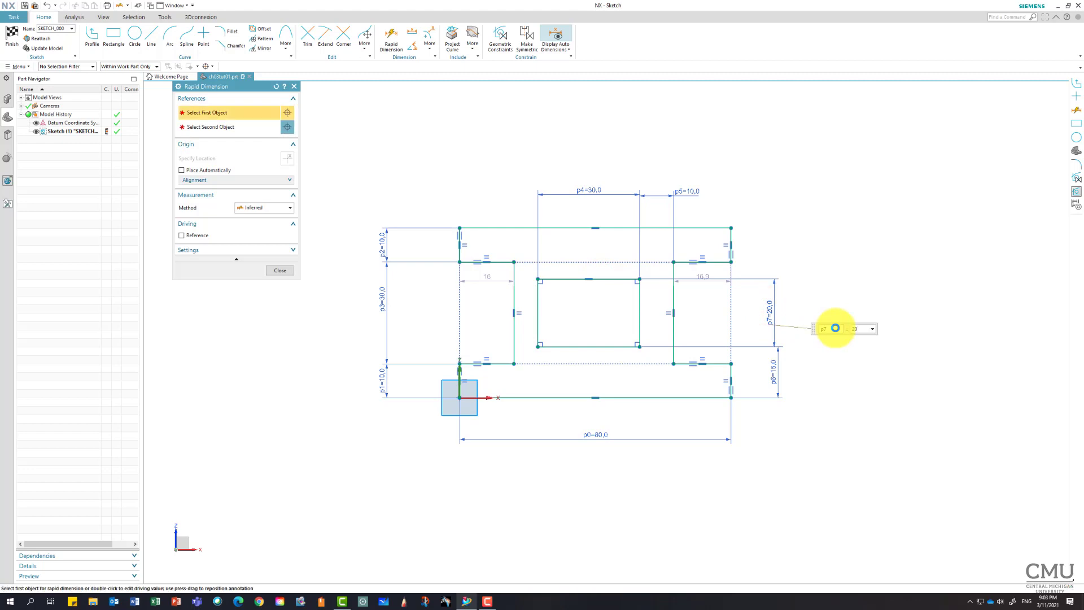
Line up the inner rectangle's height dimension with the 15 offset dimension, and its width dimension with the adjacent 10 gap dimension
click(281, 272)
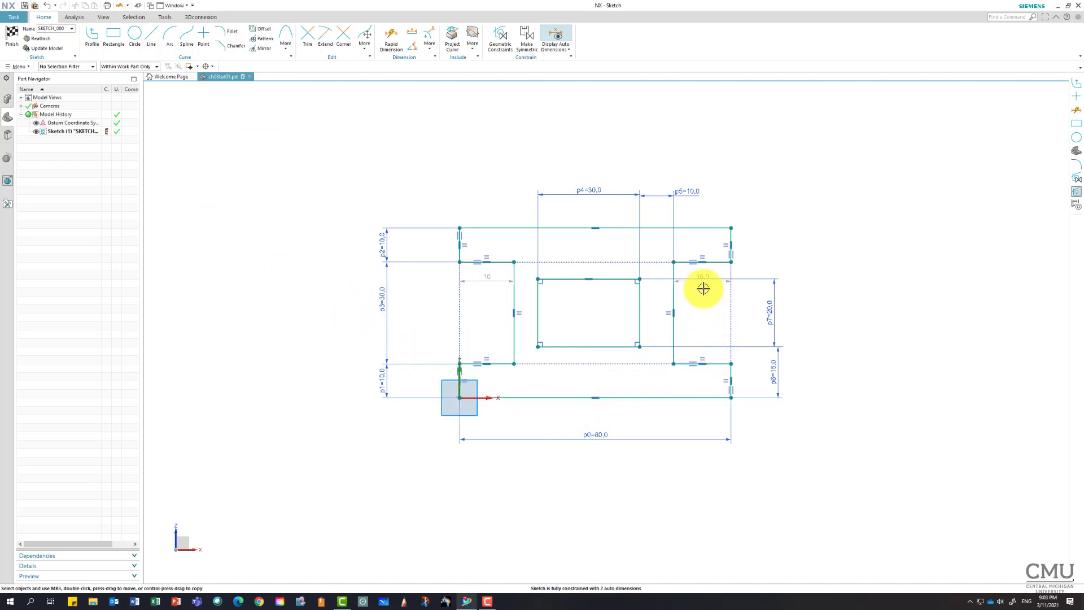
click(771, 311)
key(Escape)
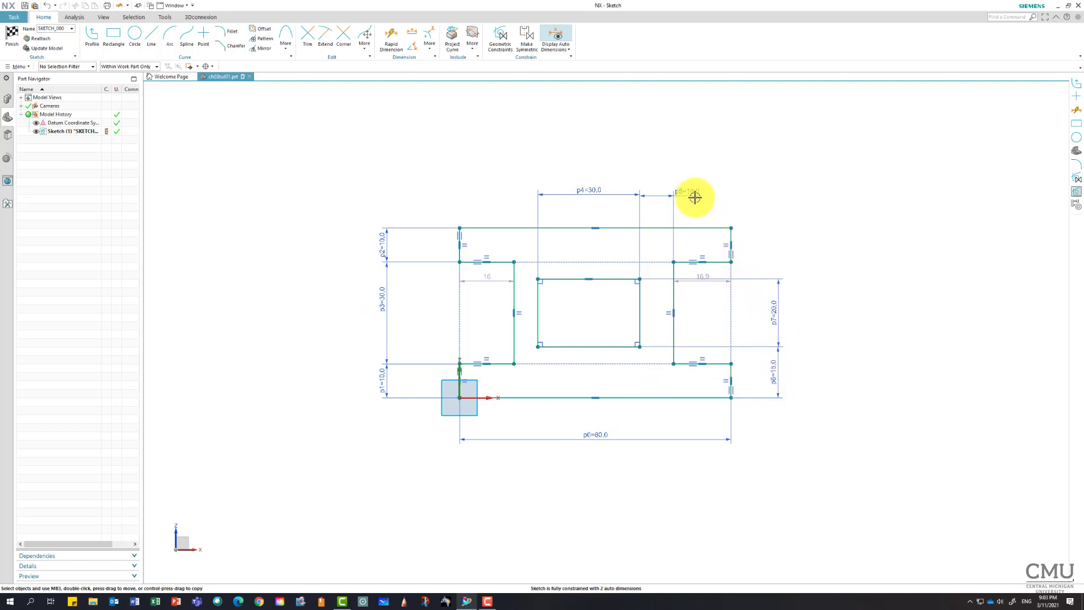
click(592, 196)
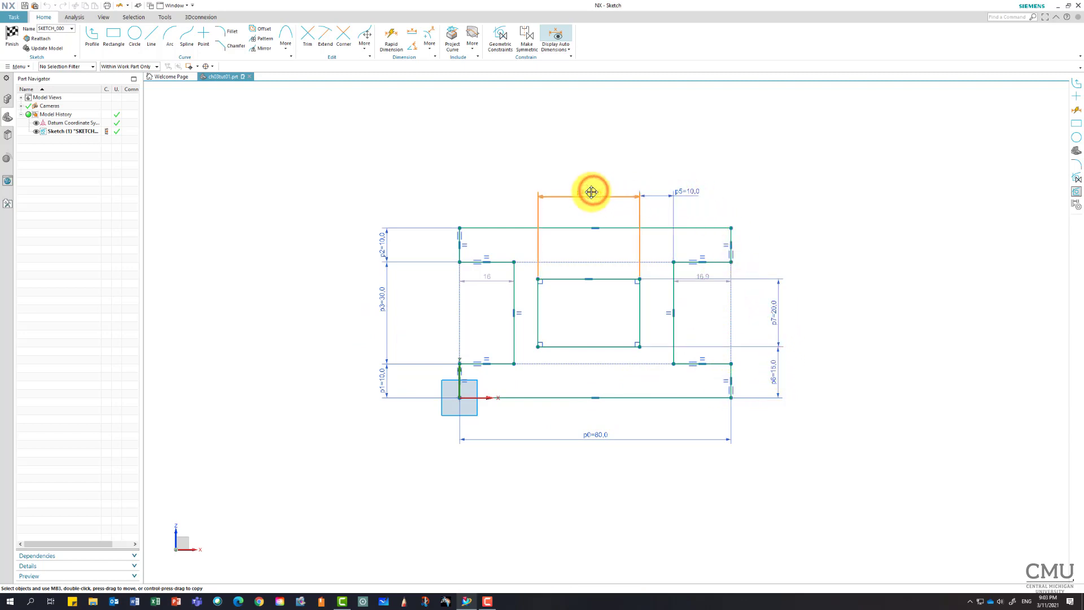
key(Escape)
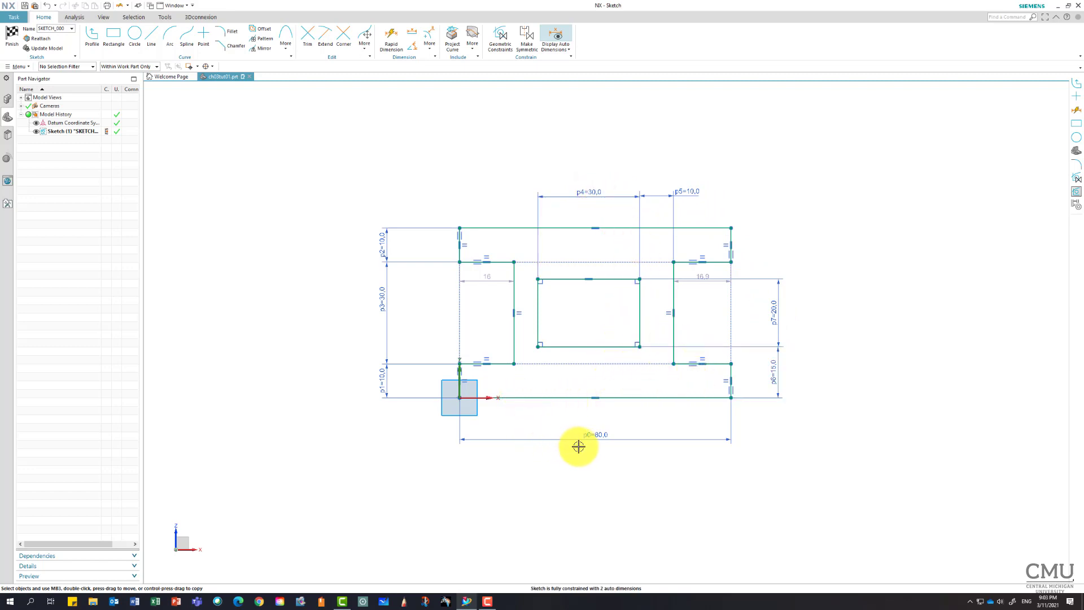
click(381, 298)
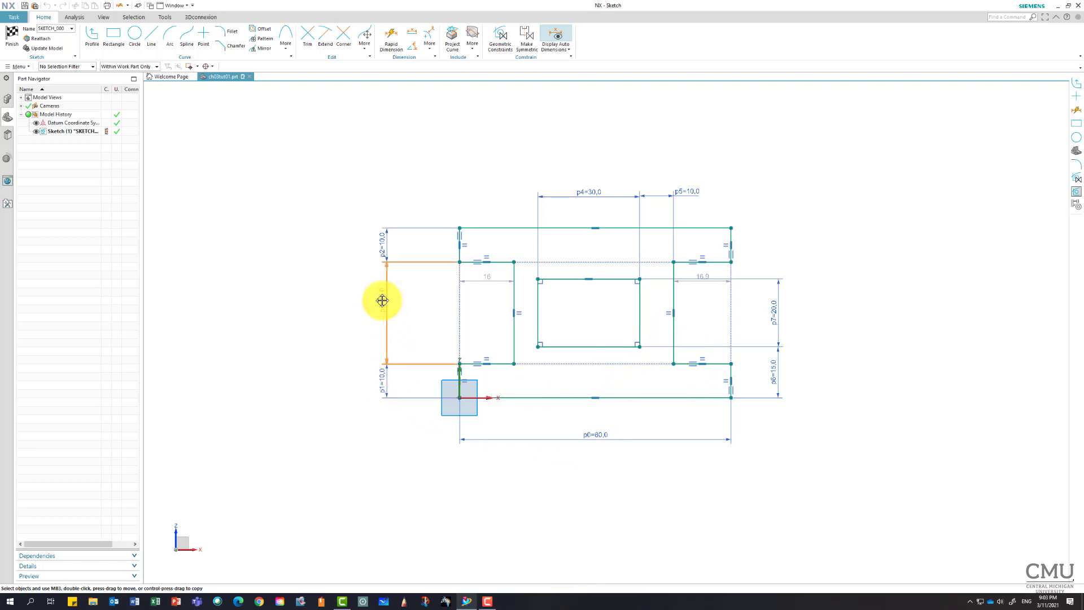
key(Escape)
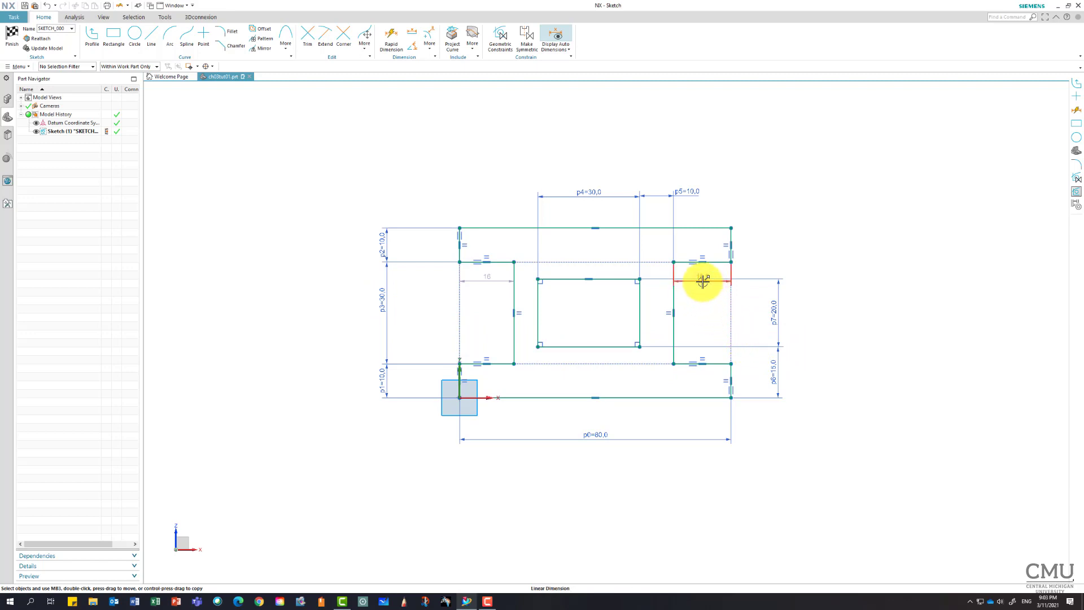
Move the automatic width dimensions of the left and right notches above the profile's top edge
drag(703, 281, 720, 215)
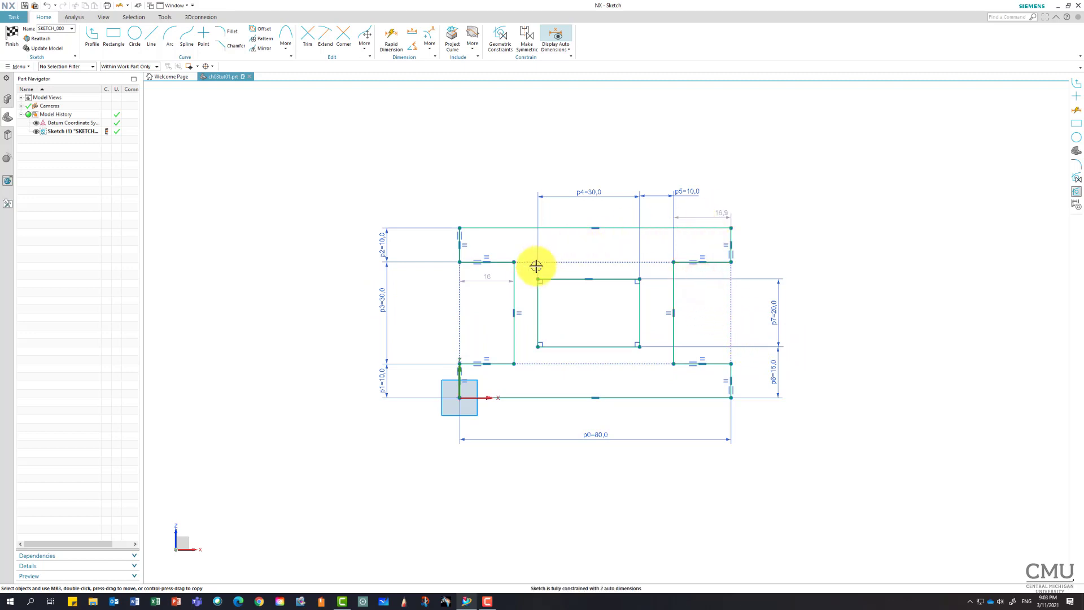
mouse_move(495, 281)
mouse_down()
mouse_move(497, 223)
mouse_move(515, 223)
mouse_move(512, 215)
mouse_up()
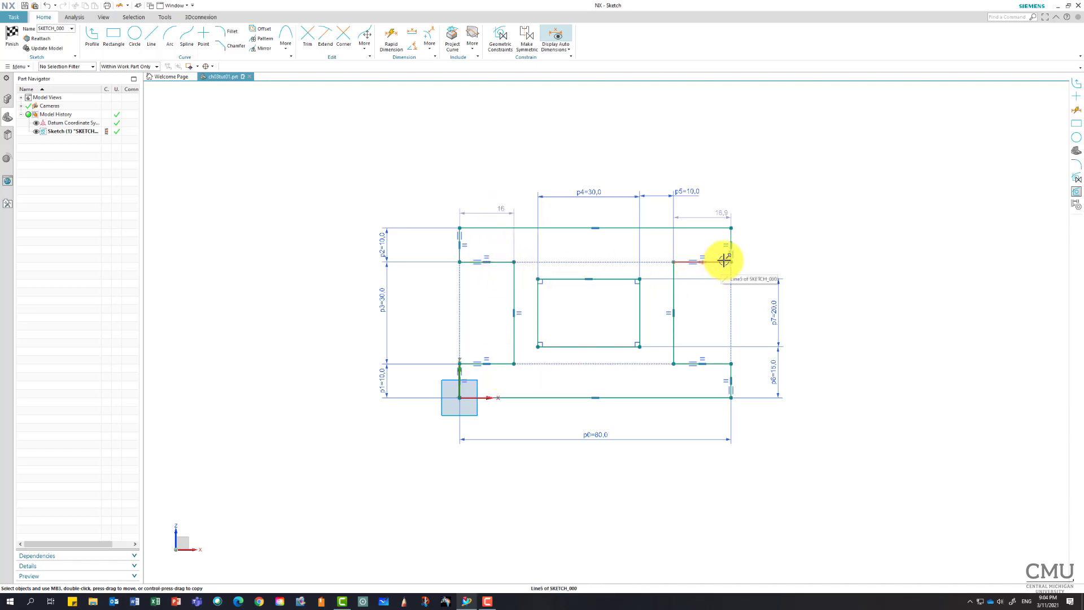
drag(726, 257, 723, 213)
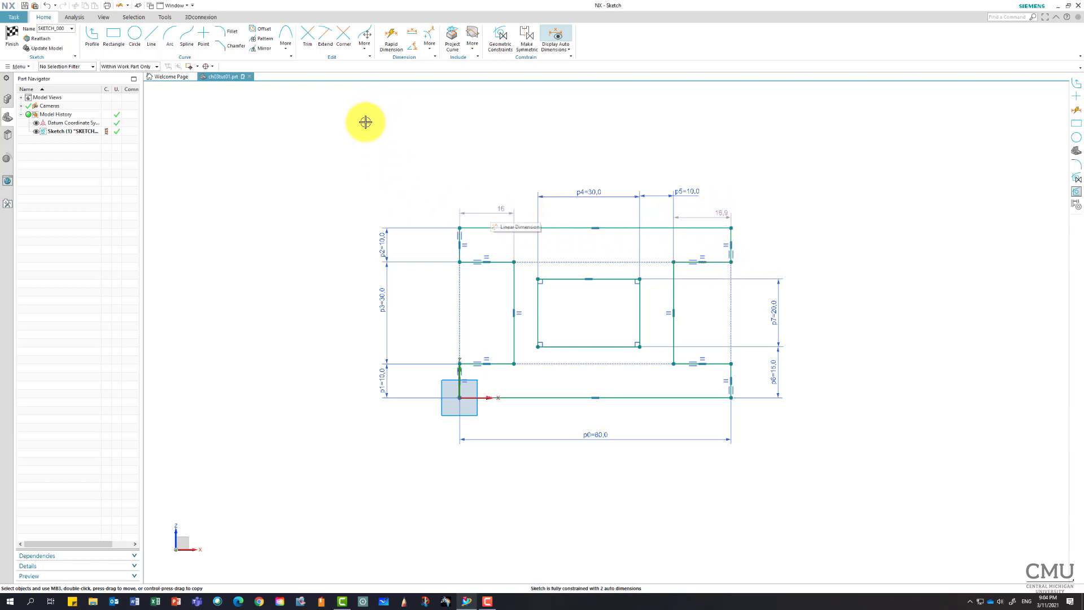
Apply an Equal Length constraint between the upper horizontal edges of the left and right notches
key(c)
click(260, 131)
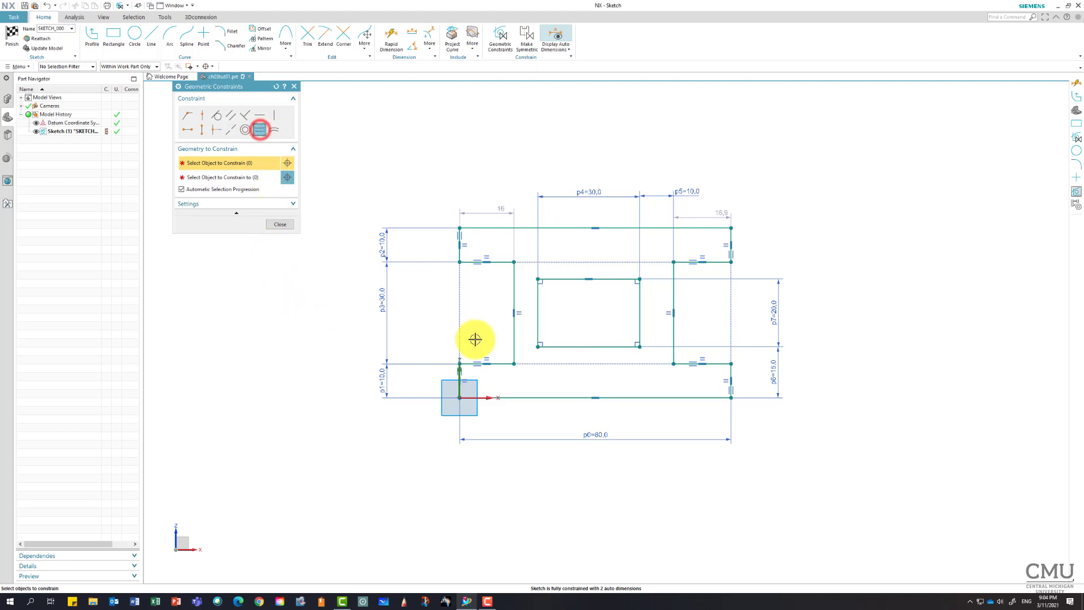
click(497, 264)
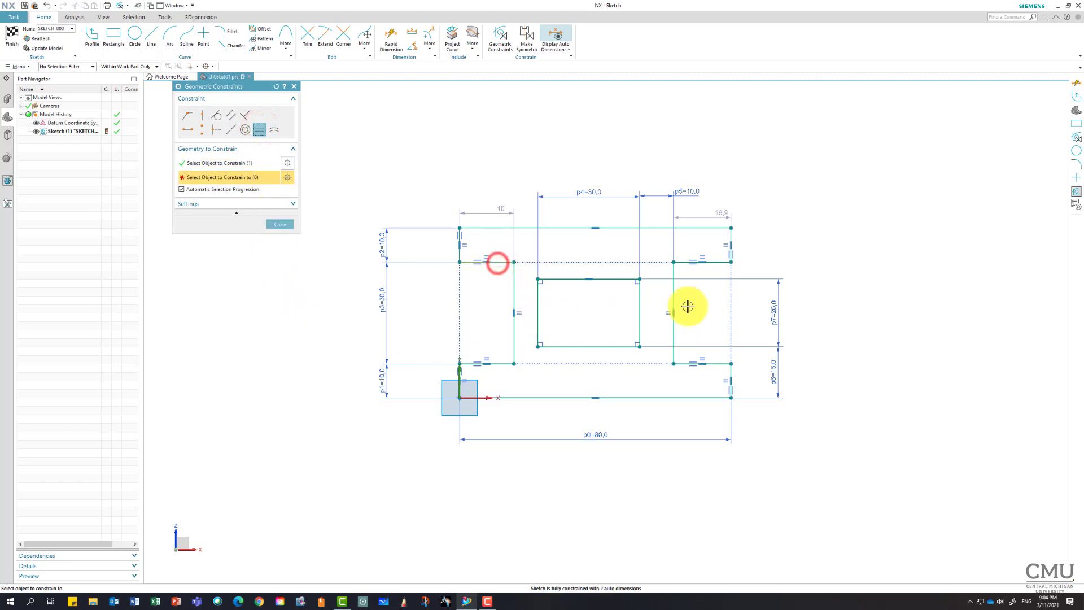
click(715, 265)
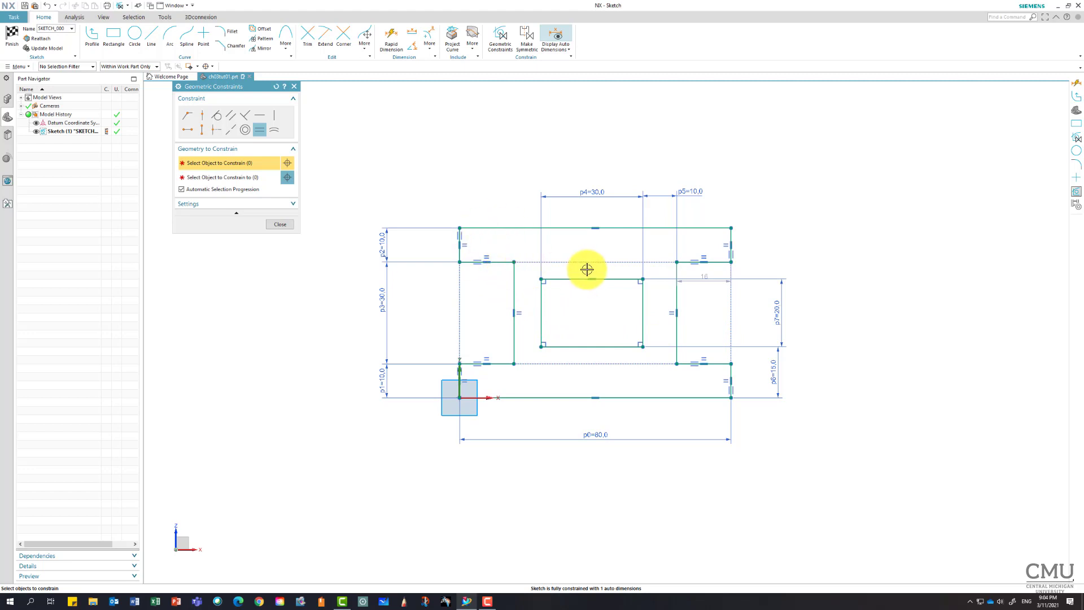
click(287, 225)
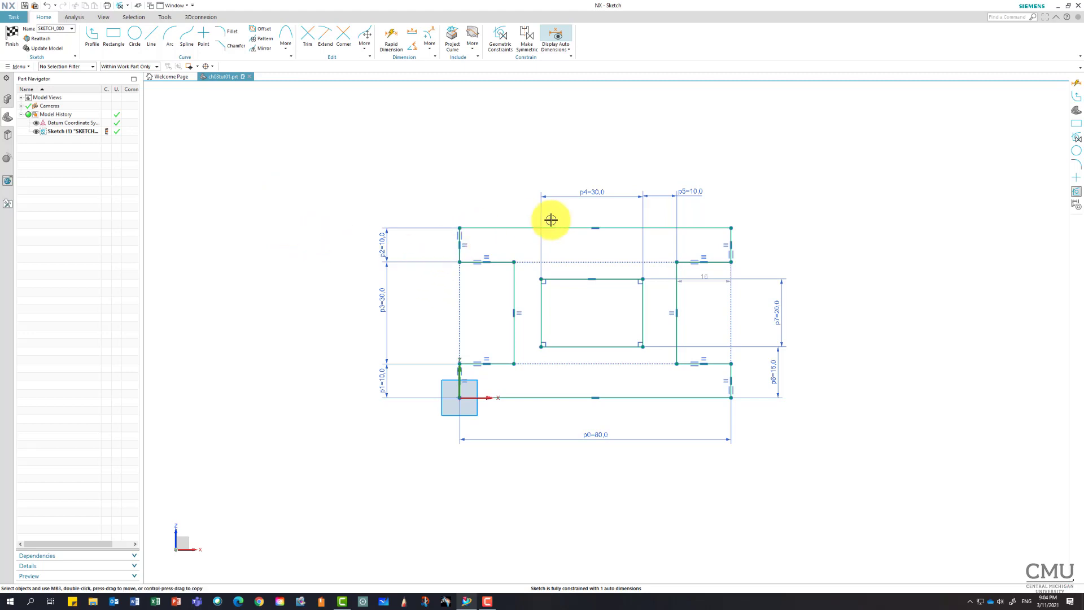
Realign the inner rectangle's height dimension with the 15 dimension and move the right notch's automatic width dimension above the profile
click(775, 317)
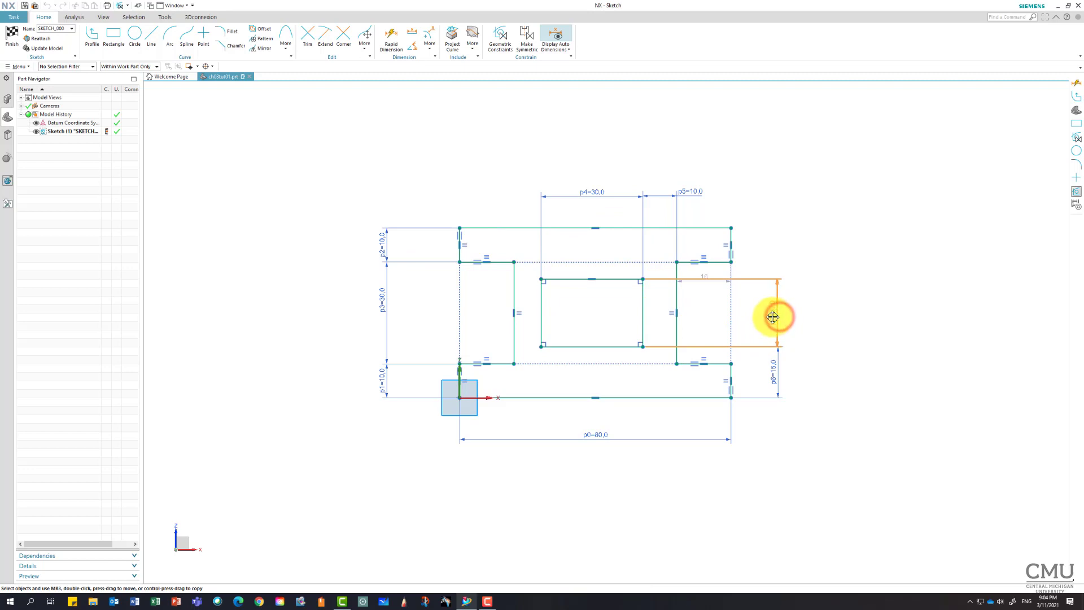
key(Escape)
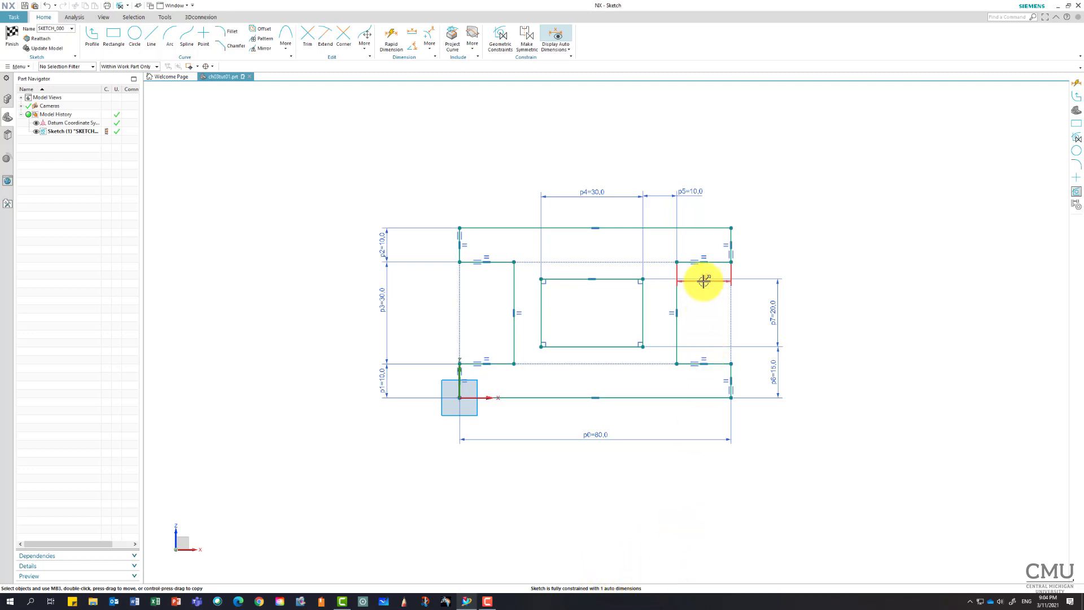
drag(704, 281, 766, 211)
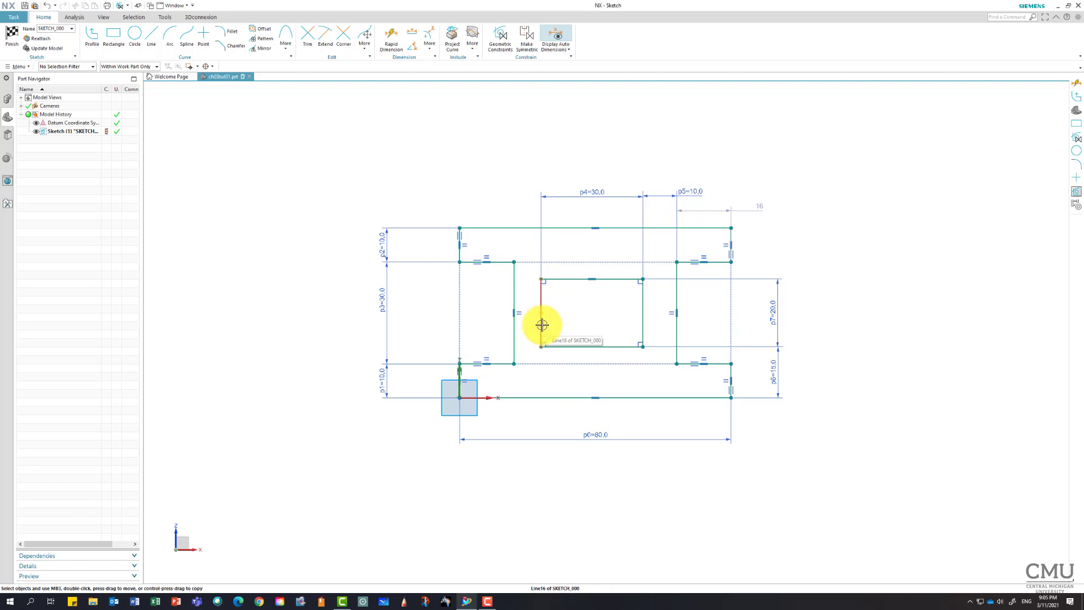
Shift the inner rectangle sideways and dimension the gap between the left web edge and the rectangle's left edge at 10
drag(545, 324, 554, 323)
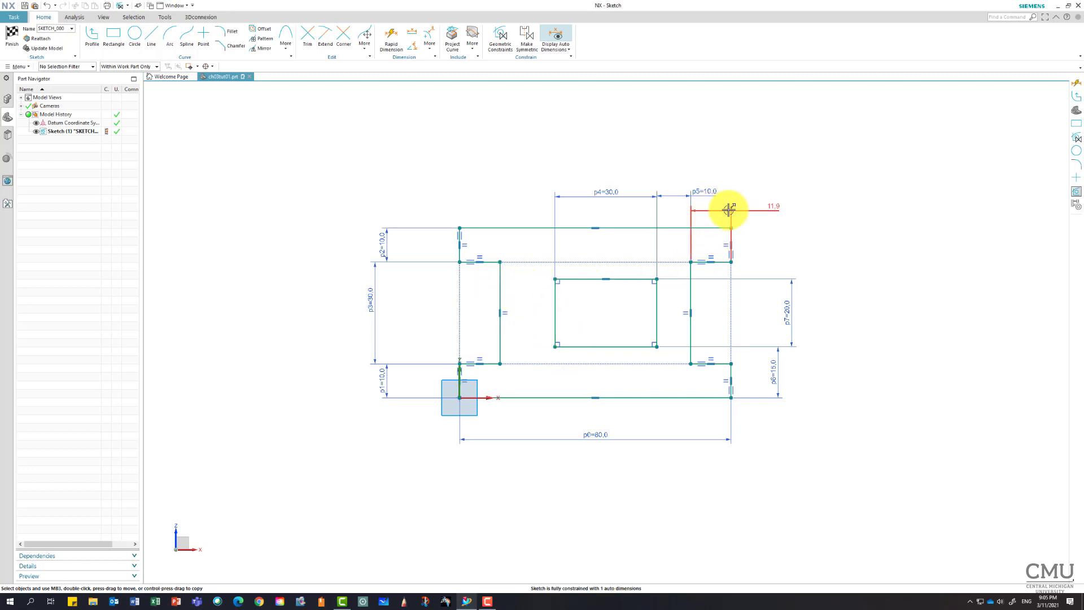
click(390, 35)
click(500, 283)
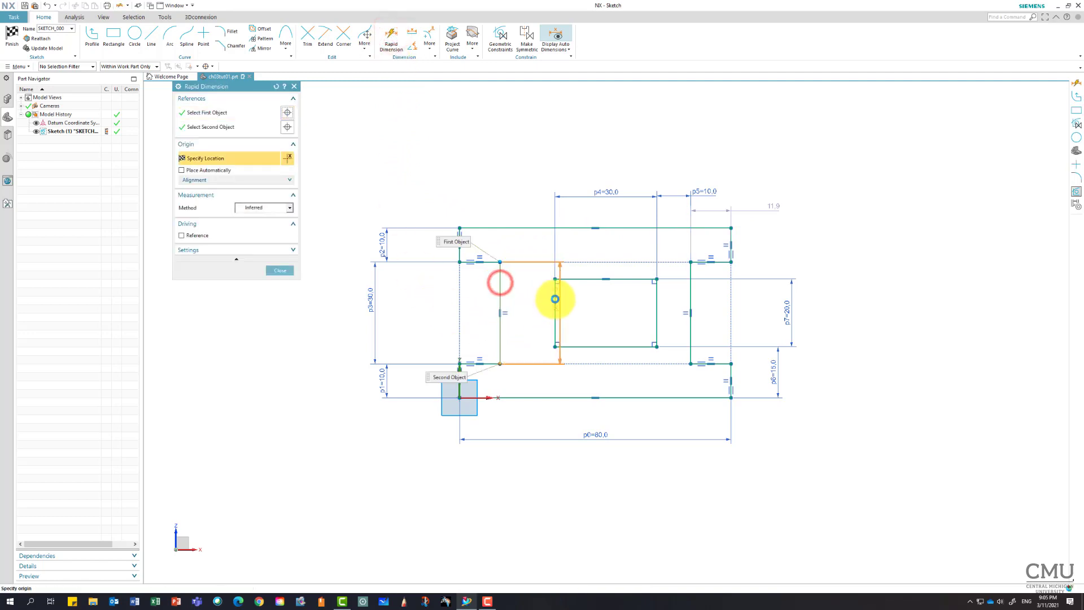
click(554, 299)
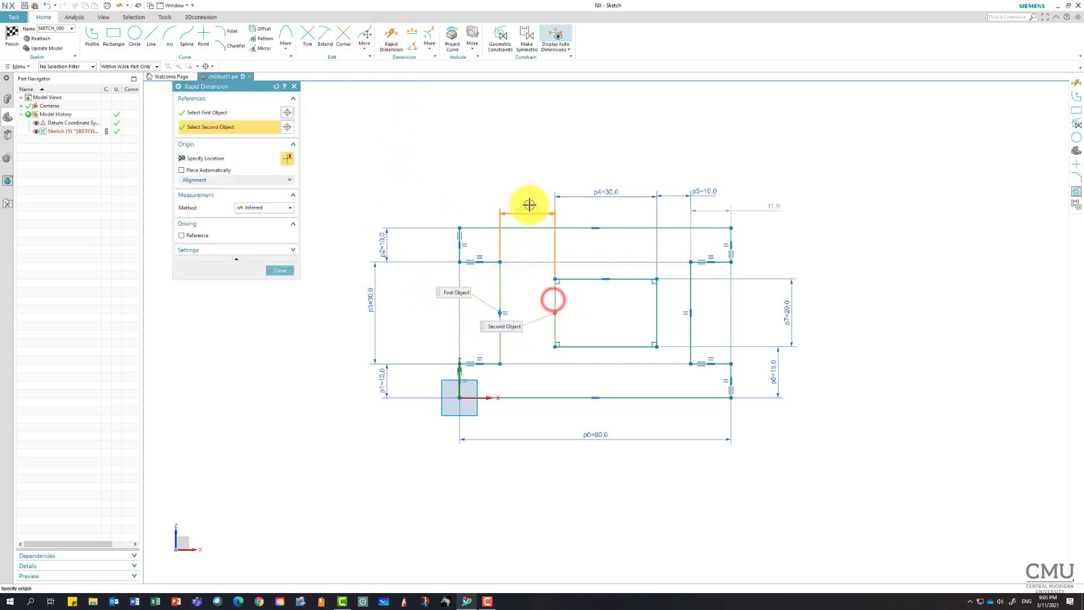
click(531, 193)
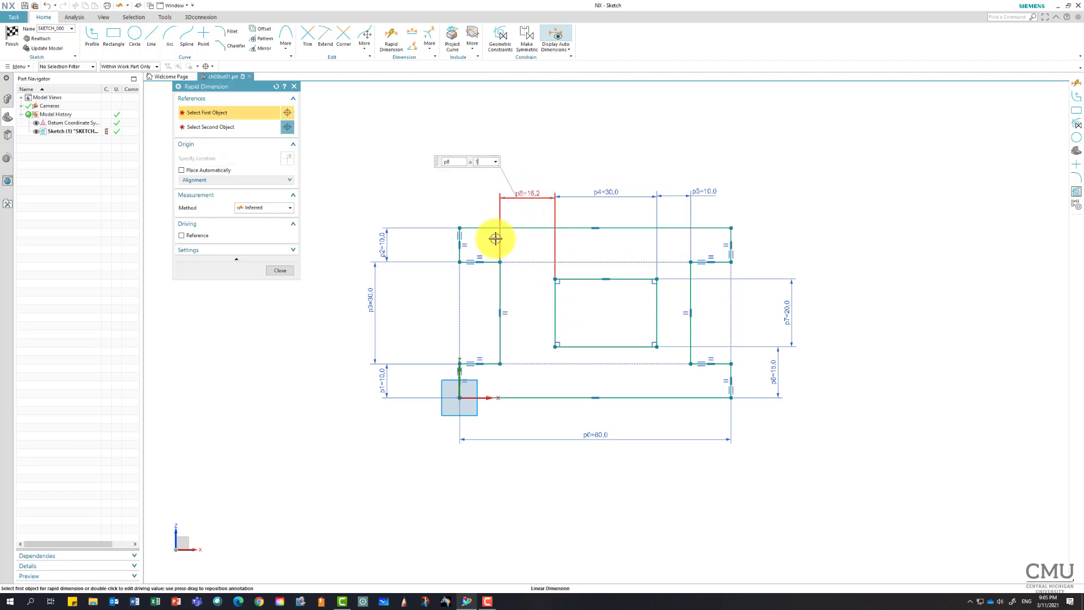
text(10)
key(Return)
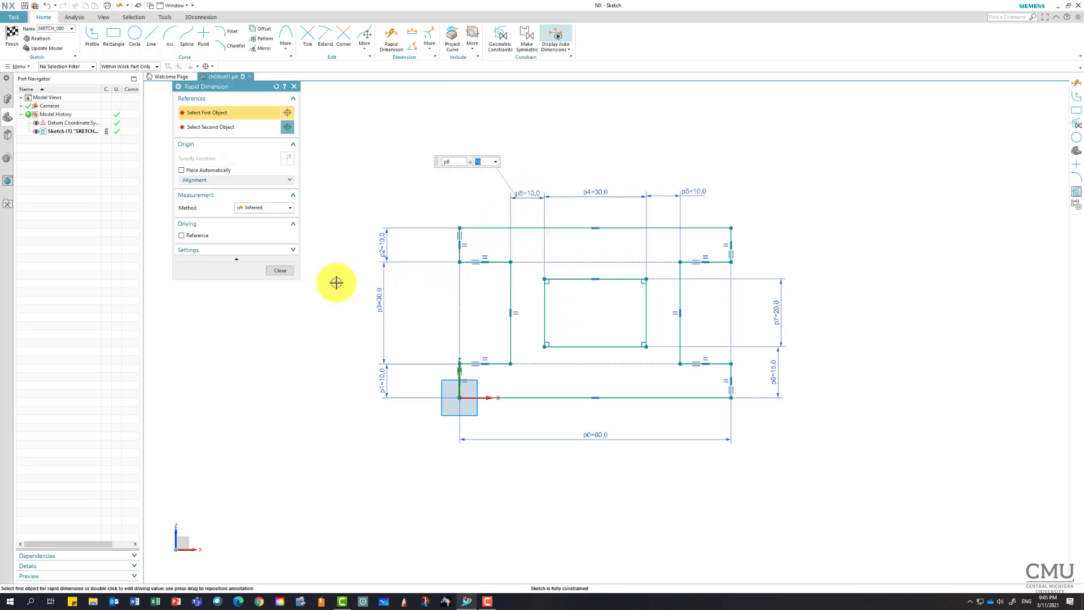
click(279, 271)
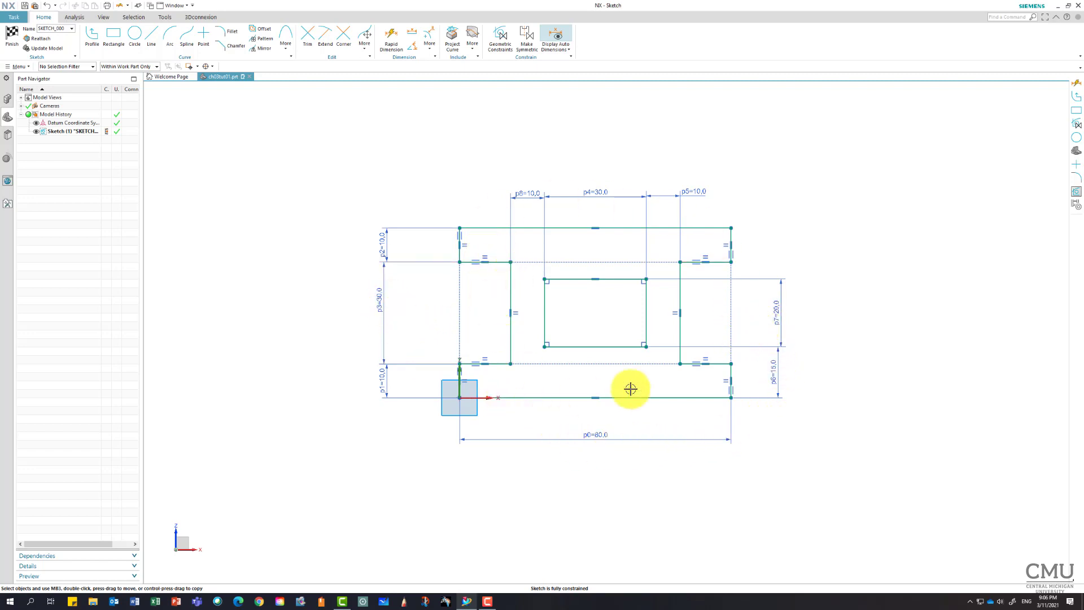
Finish the sketch and extrude the profile 30 mm
click(11, 33)
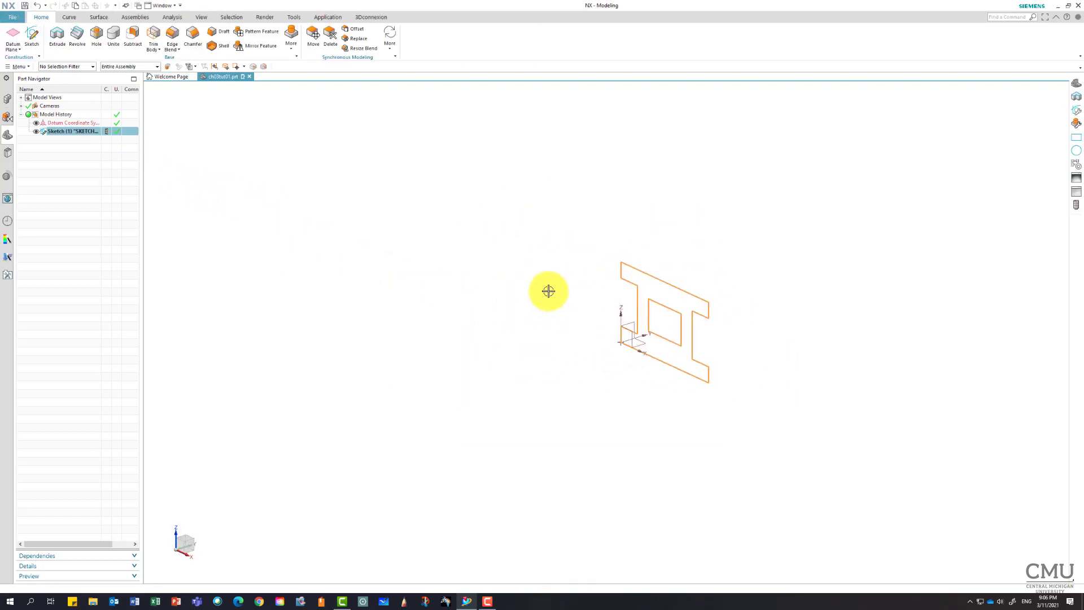
click(57, 35)
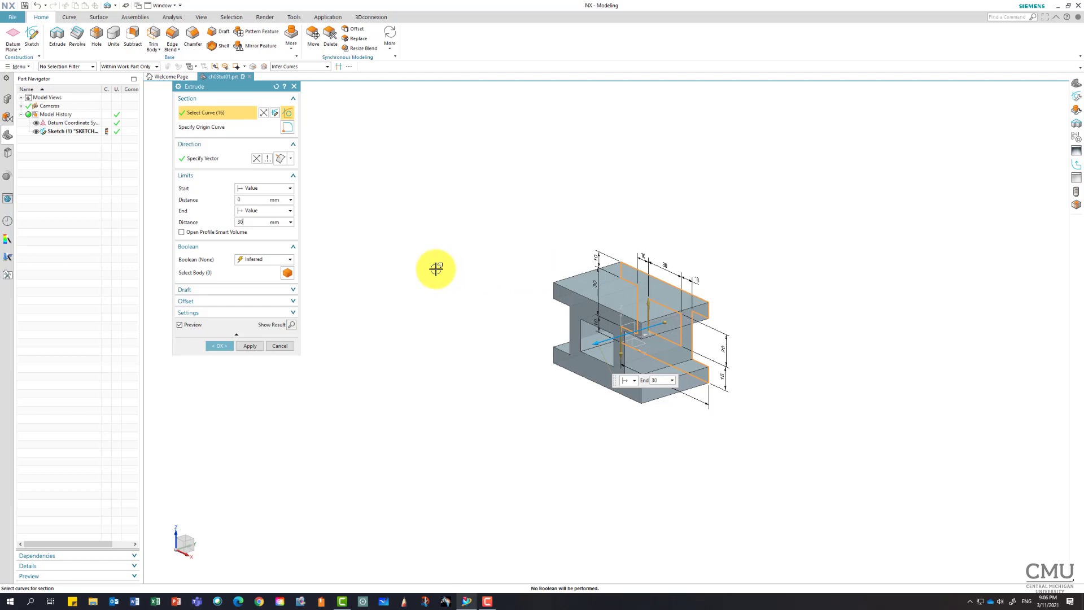
click(220, 346)
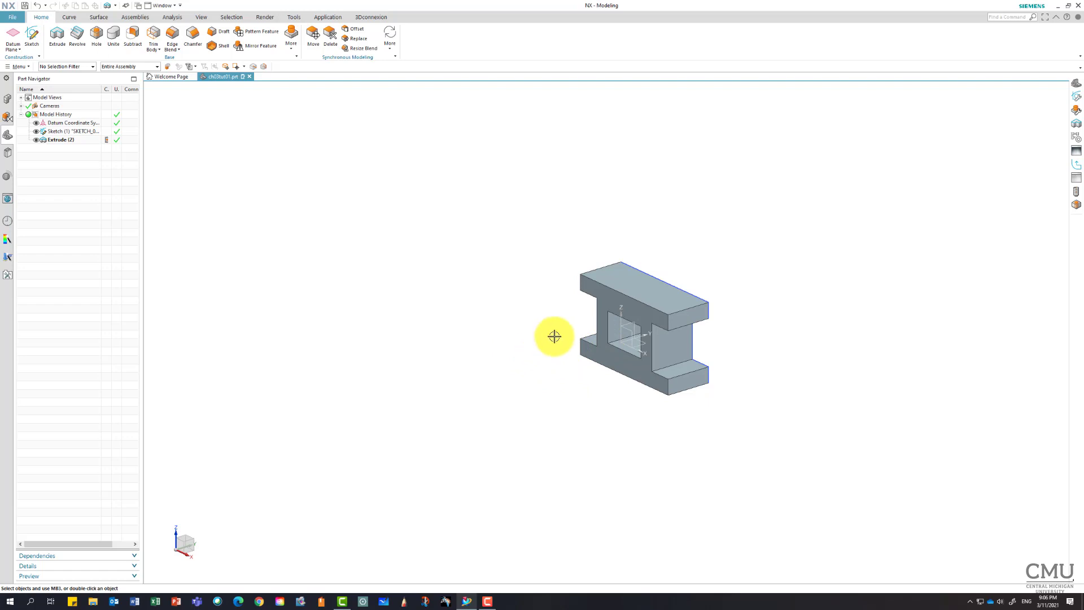
Reopen the sketch of the extruded I-shaped profile for editing
scroll(554, 334, up, 3)
shift+middle_drag(554, 334, 484, 310)
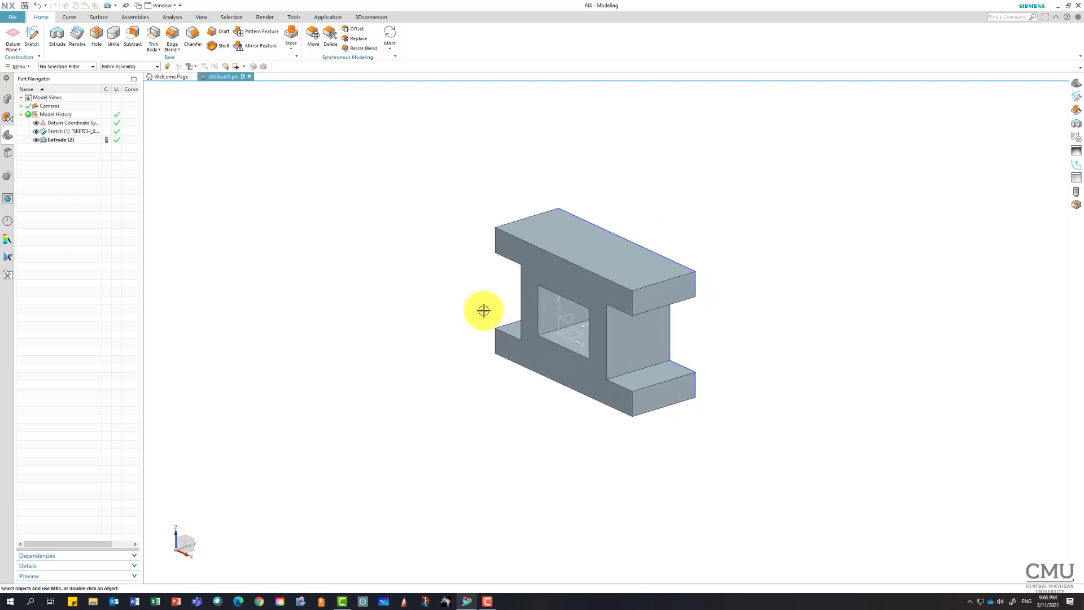
double_click(77, 132)
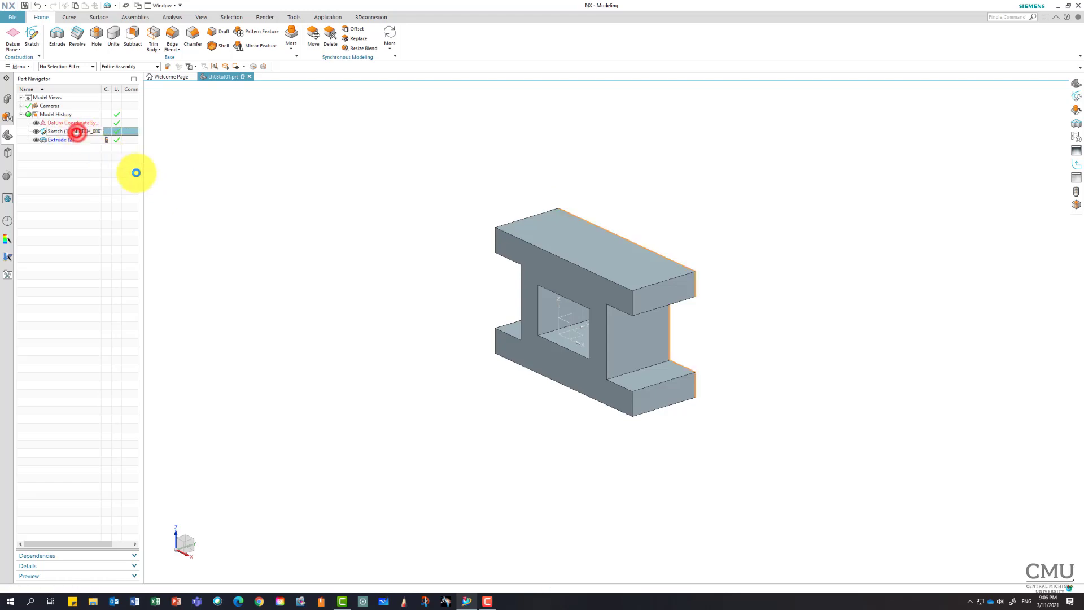